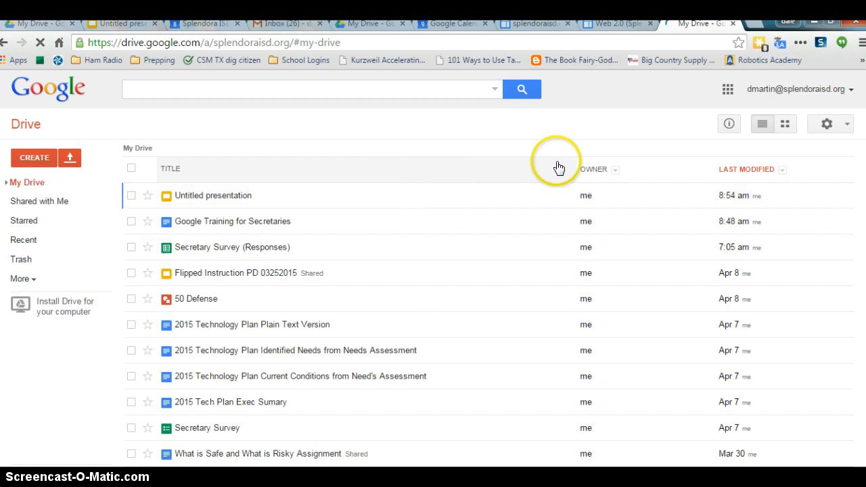
Close the duplicate Drive tab, view the Gmail inbox and return to the first My Drive tab.
{"action": "left_click", "coordinate": [734, 25]}
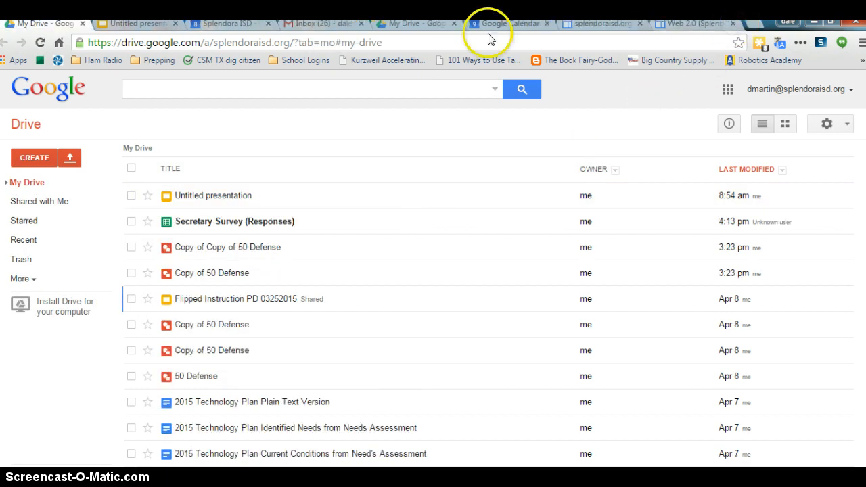
{"action": "left_click", "coordinate": [328, 24]}
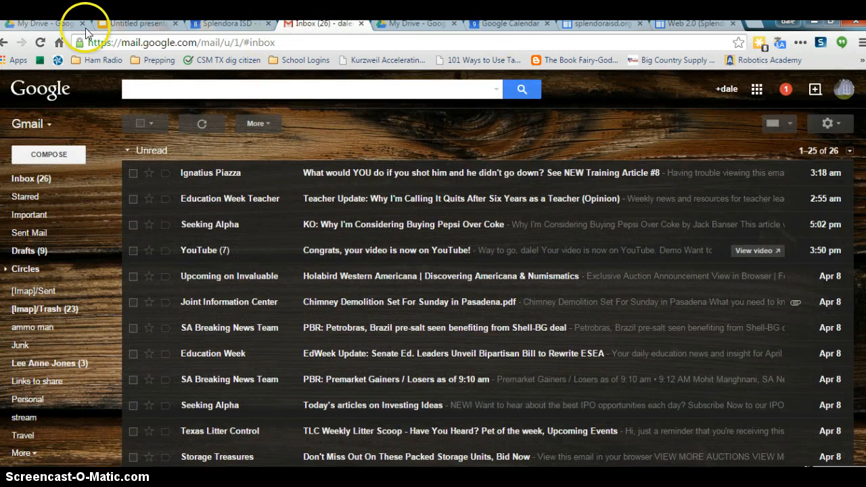
{"action": "left_click", "coordinate": [55, 24]}
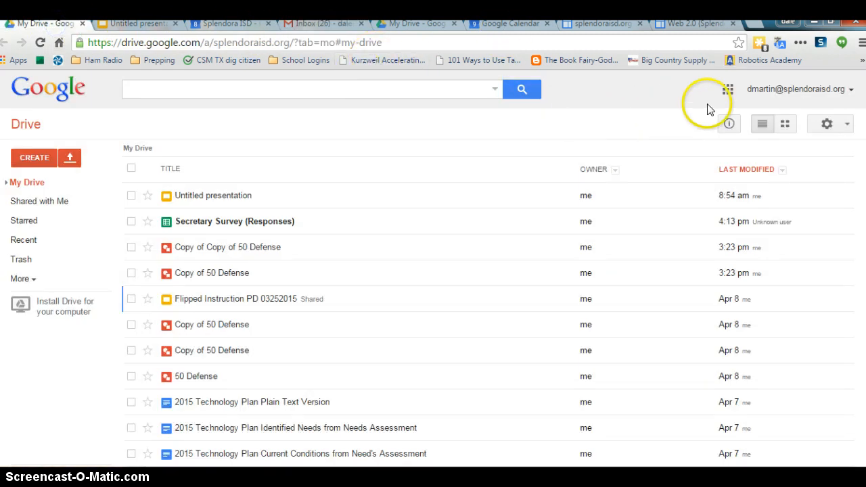
Examine the apps offered in the Google apps launcher and close it.
{"action": "left_click", "coordinate": [728, 90]}
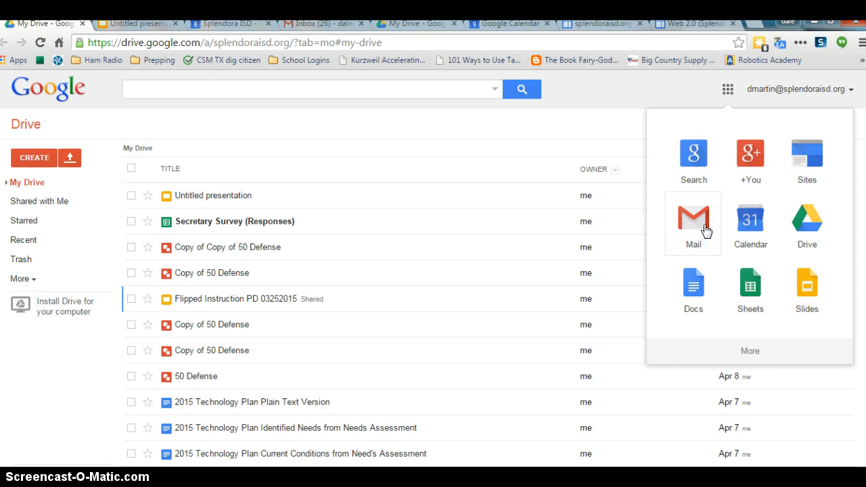
{"action": "left_click", "coordinate": [809, 230]}
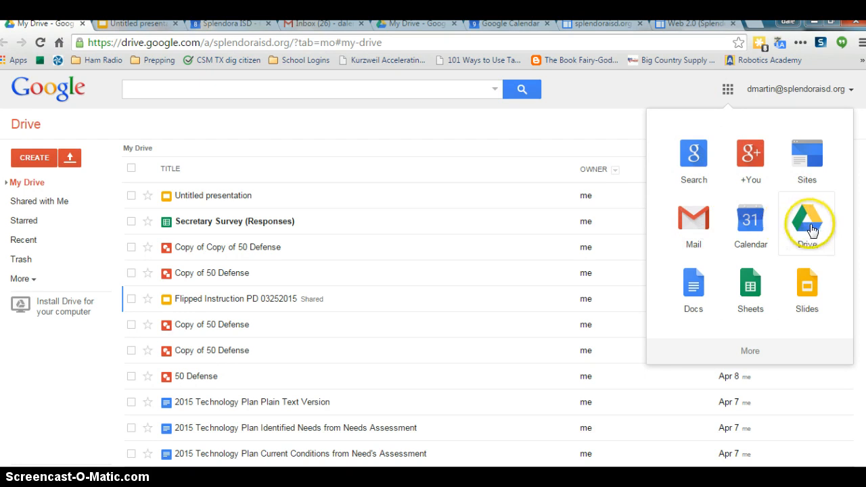
{"action": "left_click", "coordinate": [646, 96]}
{"action": "left_click", "coordinate": [651, 100]}
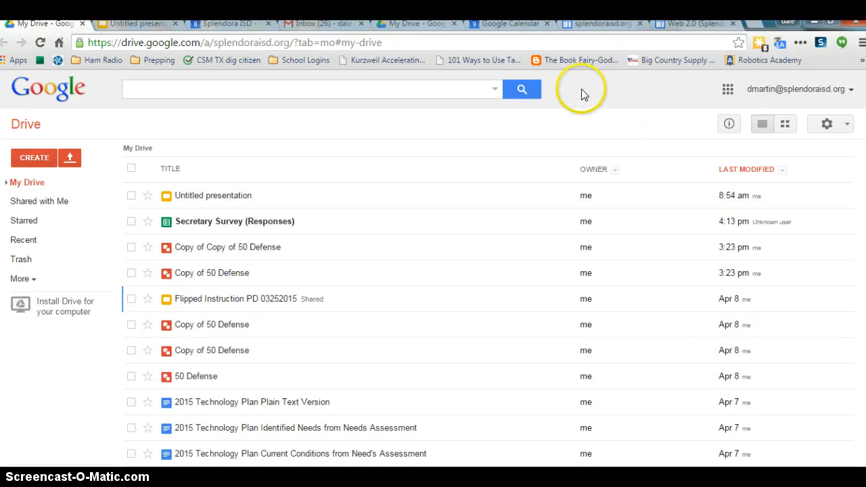
Create a new document from Drive and rename it Test Demo Document.
{"action": "left_click", "coordinate": [30, 159]}
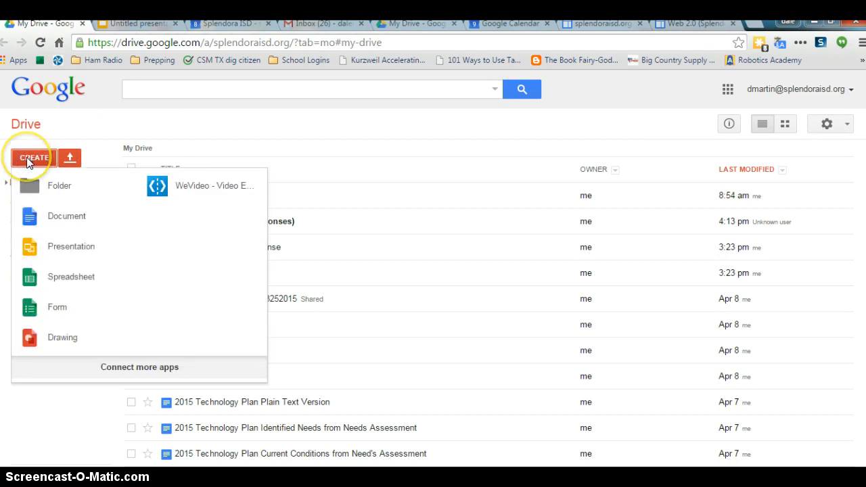
{"action": "left_click", "coordinate": [72, 223]}
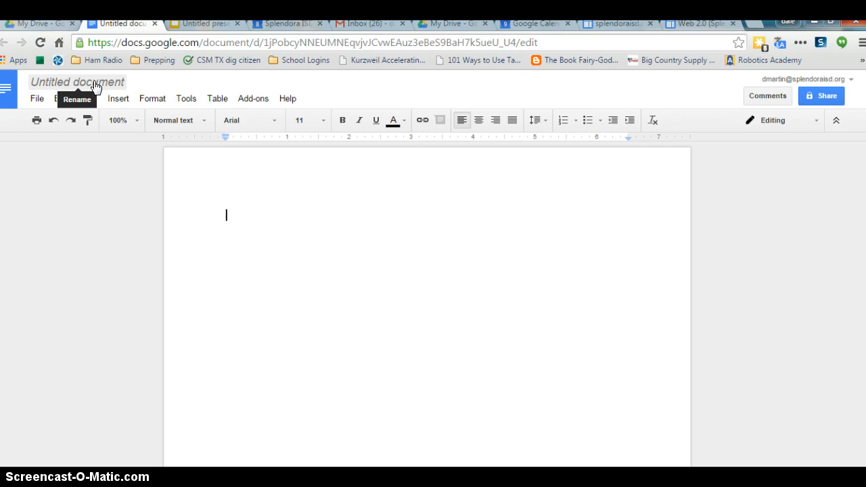
{"action": "left_click", "coordinate": [95, 87]}
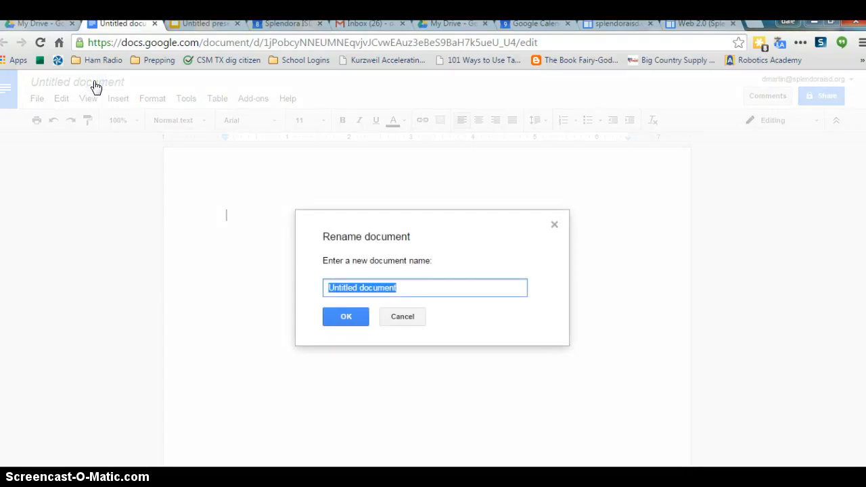
{"action": "type", "text": "Test Demo"}
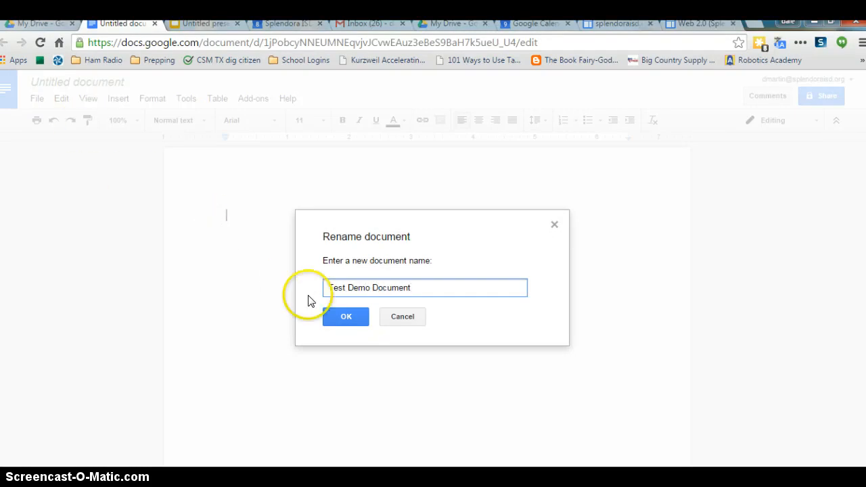
{"action": "left_click", "coordinate": [343, 315]}
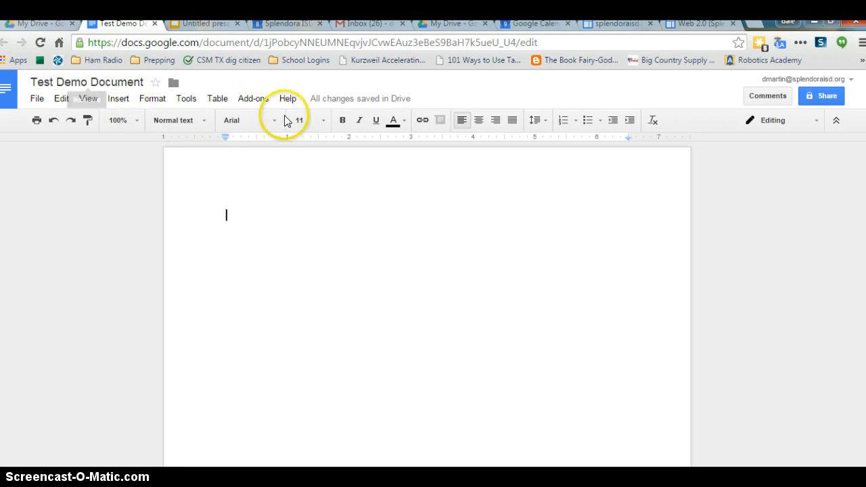
{"action": "mouse_move", "coordinate": [379, 106]}
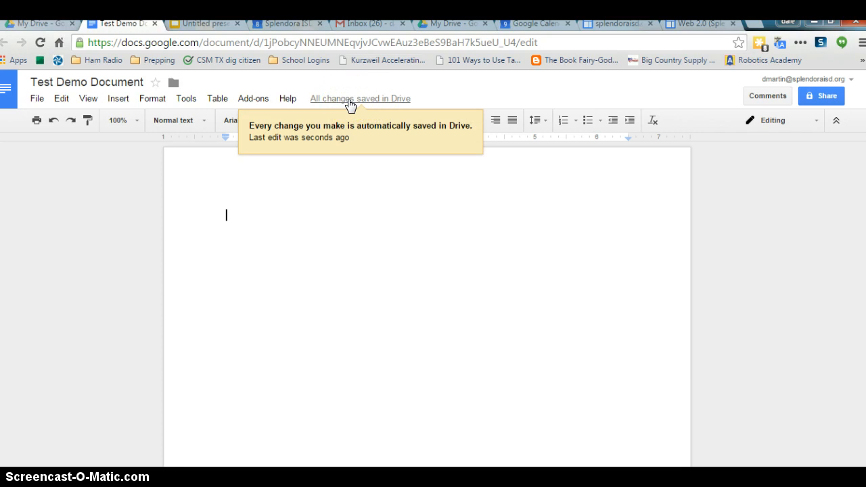
{"action": "left_click", "coordinate": [303, 200]}
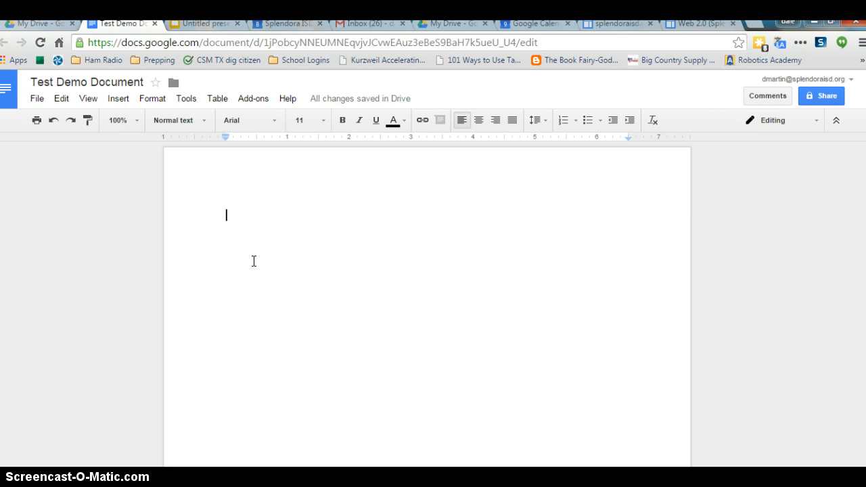
Examine the image sources available for inserting a picture, including image search, and close the dialog without inserting anything.
{"action": "left_click", "coordinate": [246, 234]}
{"action": "left_click", "coordinate": [121, 101]}
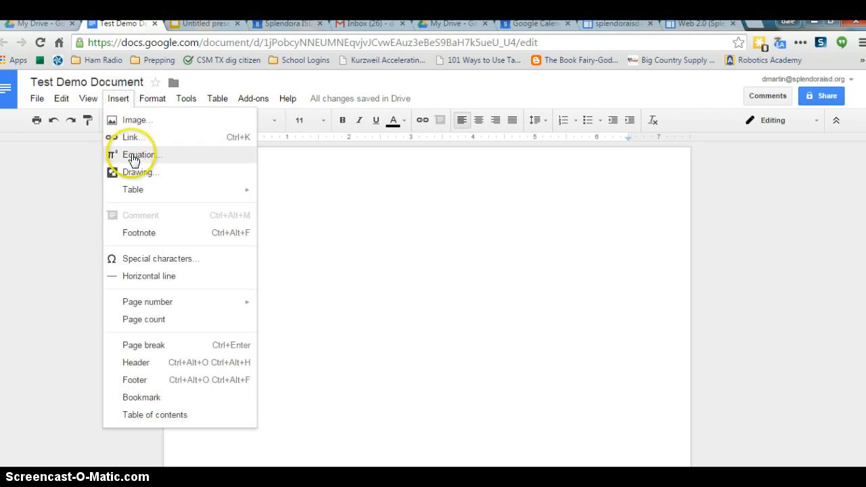
{"action": "left_click", "coordinate": [134, 122]}
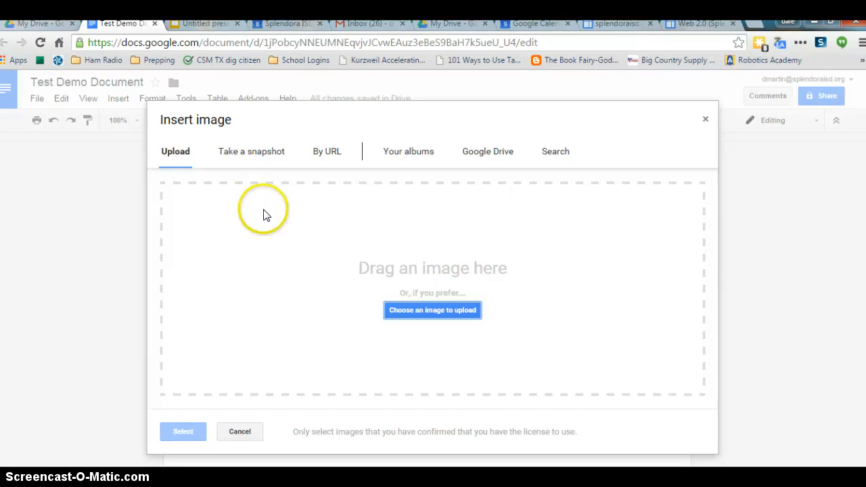
{"action": "left_click", "coordinate": [181, 157]}
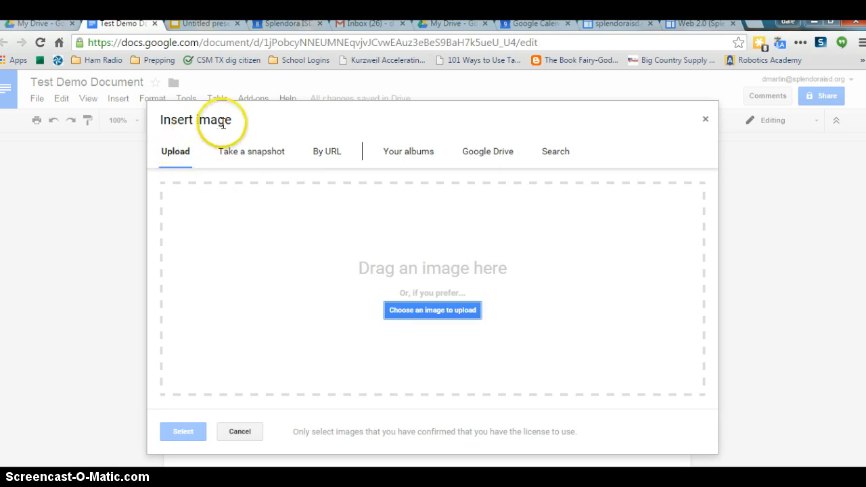
{"action": "left_click", "coordinate": [327, 157]}
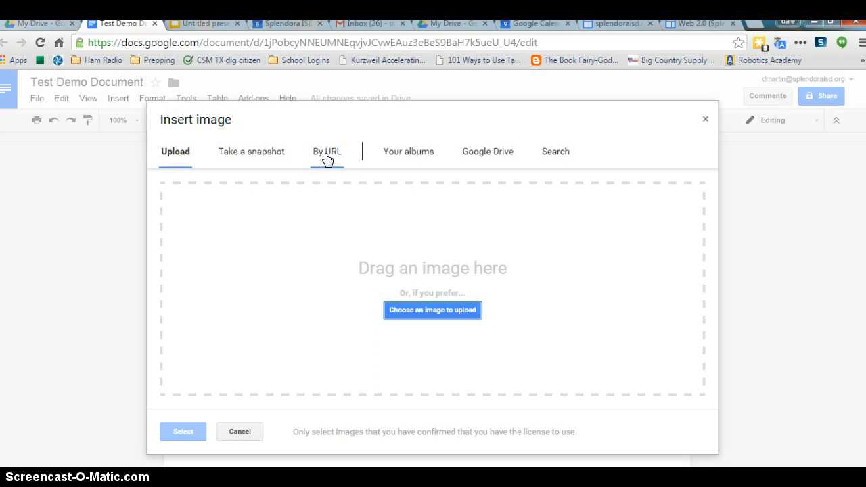
{"action": "left_click", "coordinate": [322, 159]}
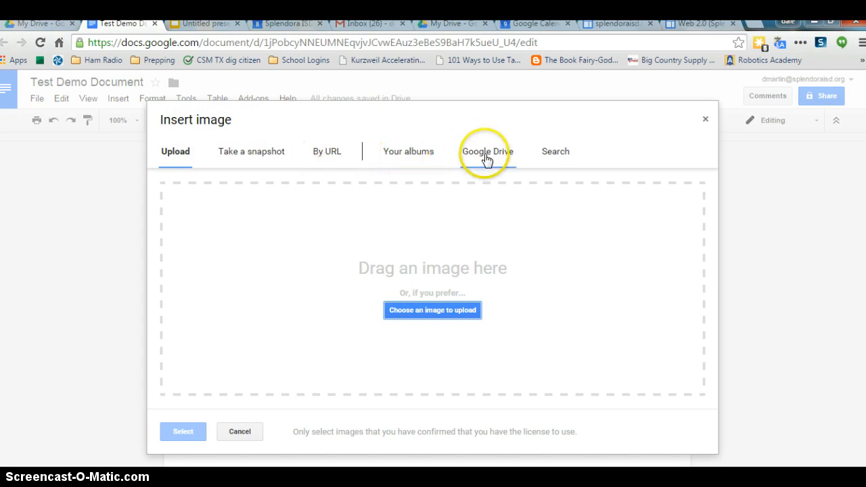
{"action": "left_click", "coordinate": [556, 152]}
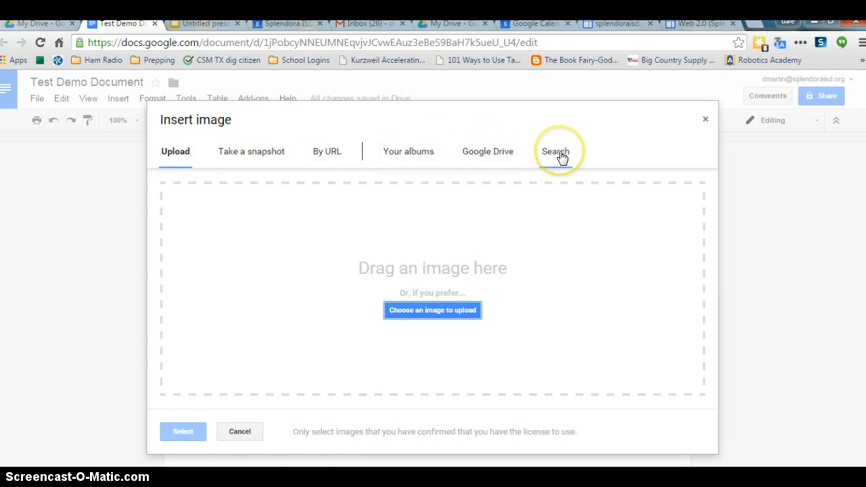
{"action": "left_click", "coordinate": [560, 155]}
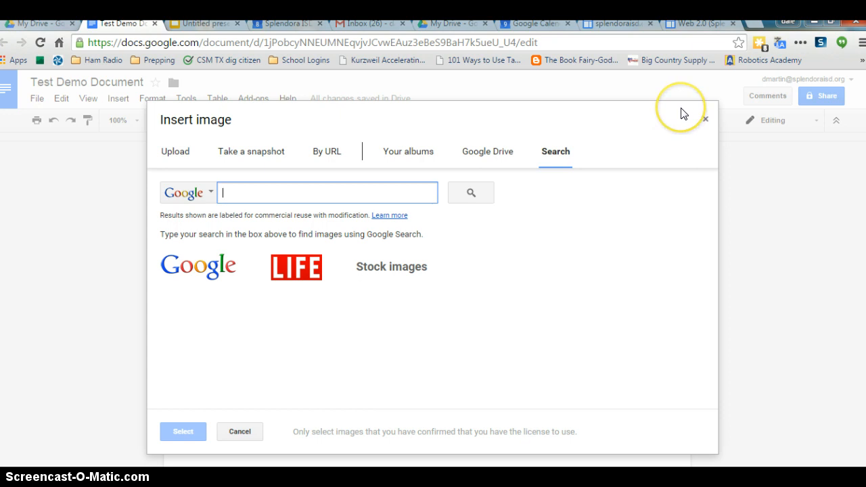
{"action": "left_click", "coordinate": [704, 120]}
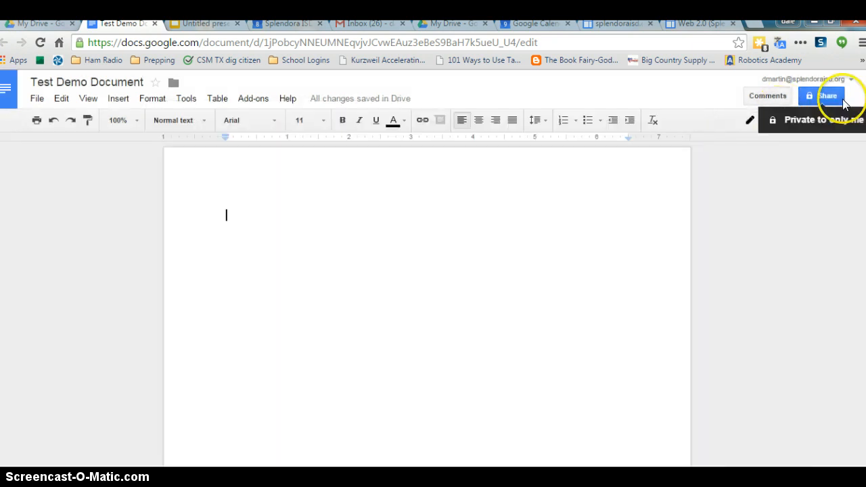
Search Google for cars in a new browser tab and show the image results.
{"action": "left_click", "coordinate": [755, 26]}
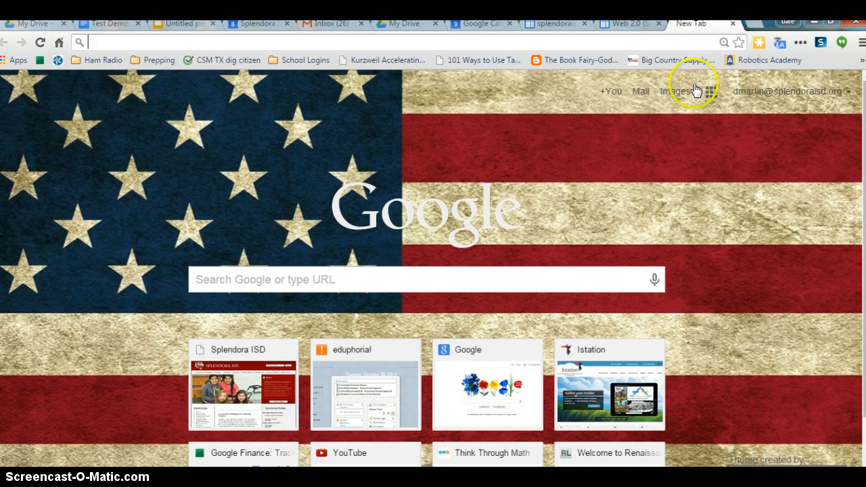
{"action": "left_click", "coordinate": [259, 278]}
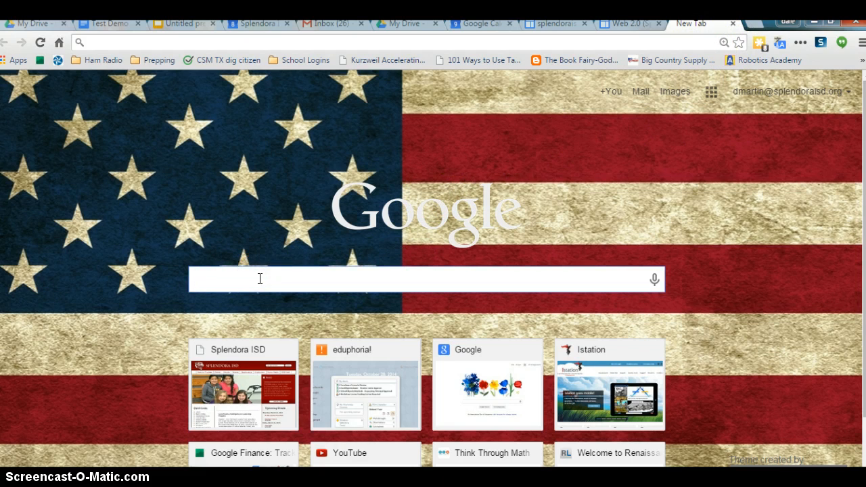
{"action": "type", "text": "cars"}
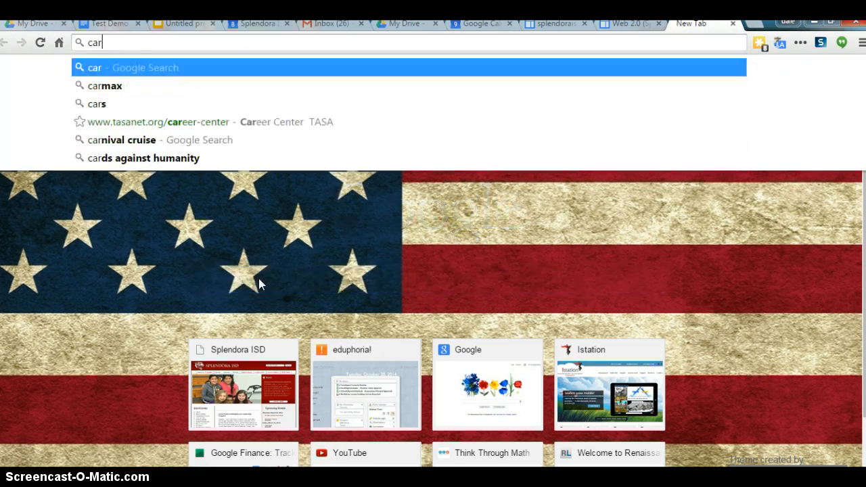
{"action": "key", "text": "Return"}
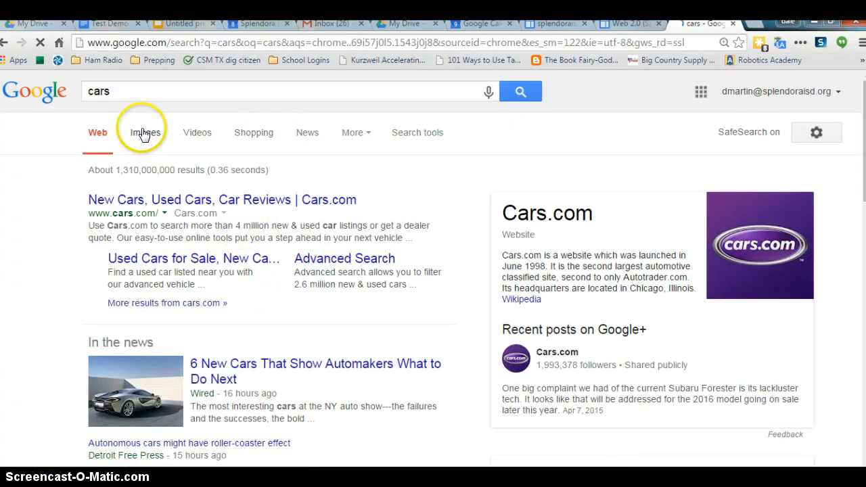
{"action": "left_click", "coordinate": [144, 134]}
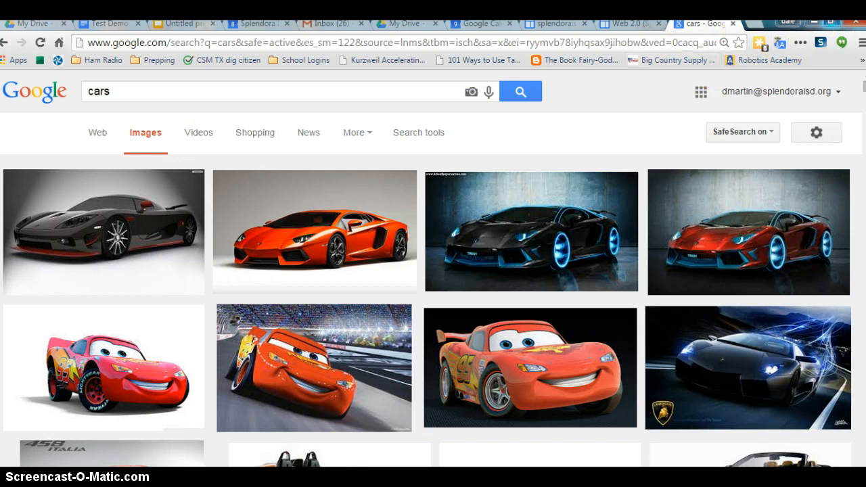
Detach the cars image results into their own window and arrange it beside the reduced Test Demo Document window.
{"action": "left_click", "coordinate": [831, 21]}
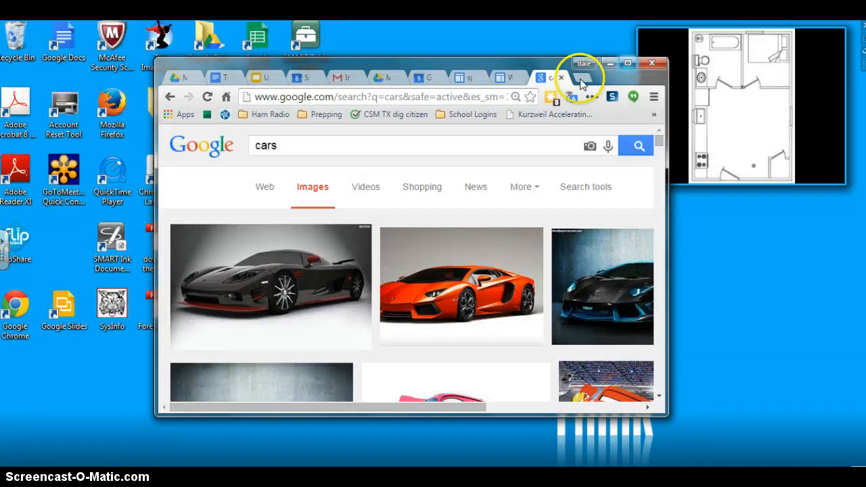
{"action": "left_click_drag", "start_coordinate": [549, 81], "coordinate": [700, 101]}
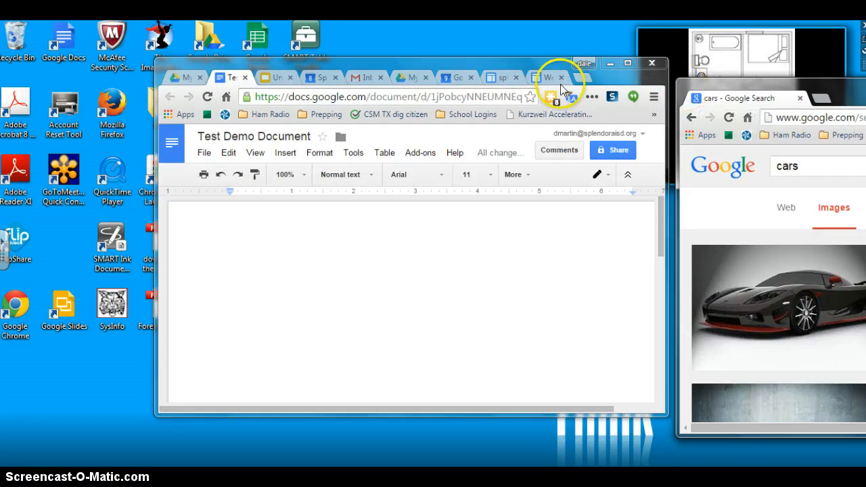
{"action": "left_click_drag", "start_coordinate": [499, 64], "coordinate": [377, 40]}
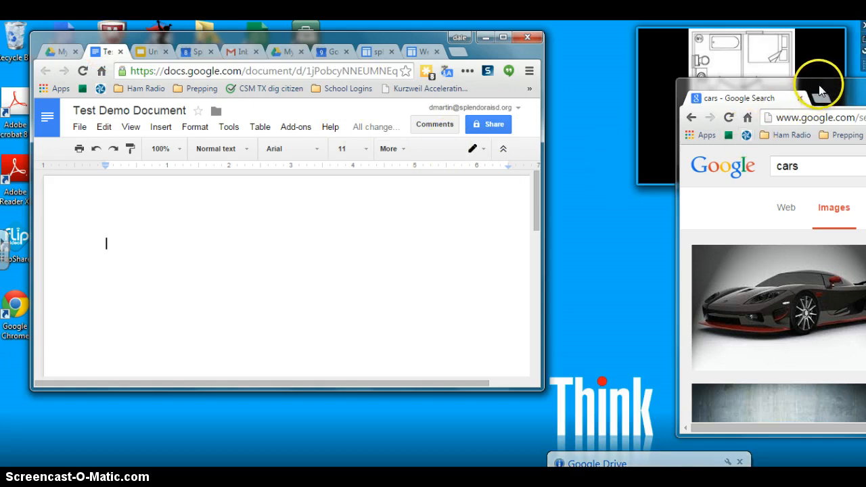
{"action": "left_click_drag", "start_coordinate": [816, 88], "coordinate": [715, 49]}
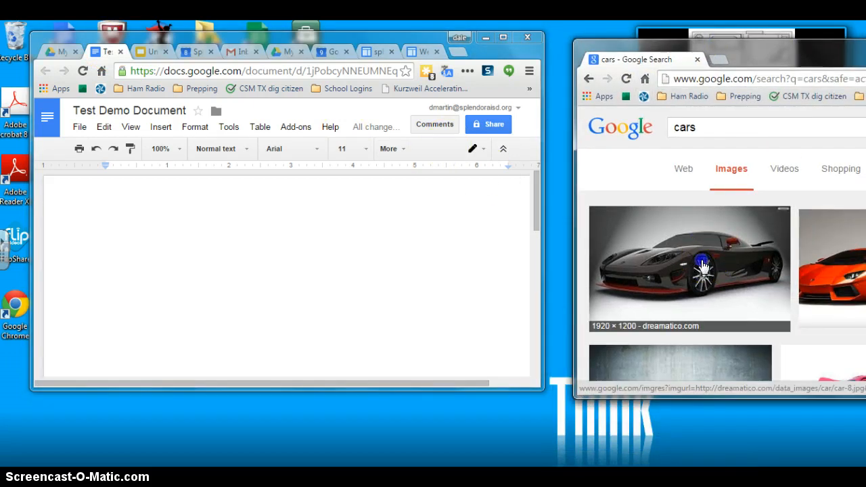
Place the dark grey sports car image from the search results into Test Demo Document and maximize the document window.
{"action": "left_click_drag", "start_coordinate": [705, 266], "coordinate": [245, 260]}
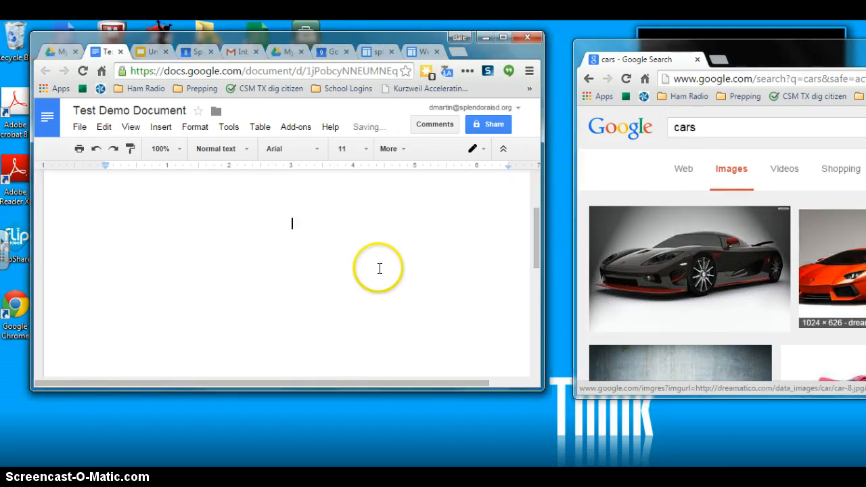
{"action": "left_click_drag", "start_coordinate": [533, 254], "coordinate": [535, 214]}
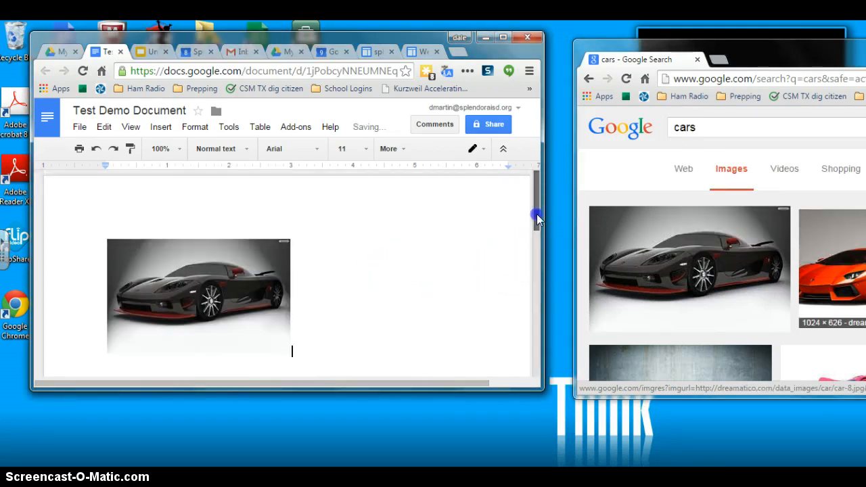
{"action": "left_click", "coordinate": [504, 37]}
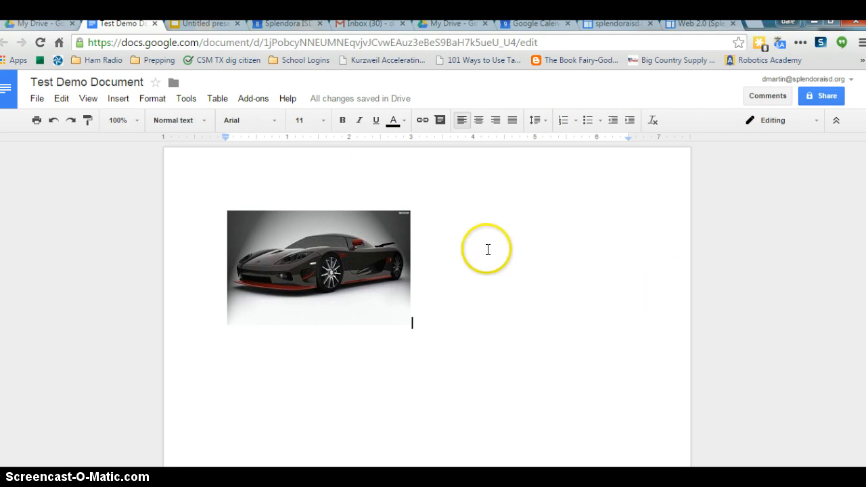
Cut the dark grey sports car image out of the document.
{"action": "right_click", "coordinate": [332, 259]}
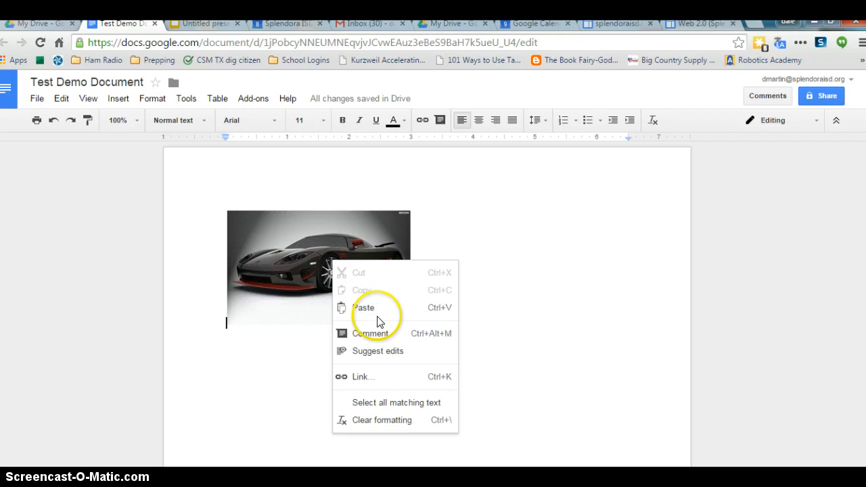
{"action": "left_click", "coordinate": [337, 254]}
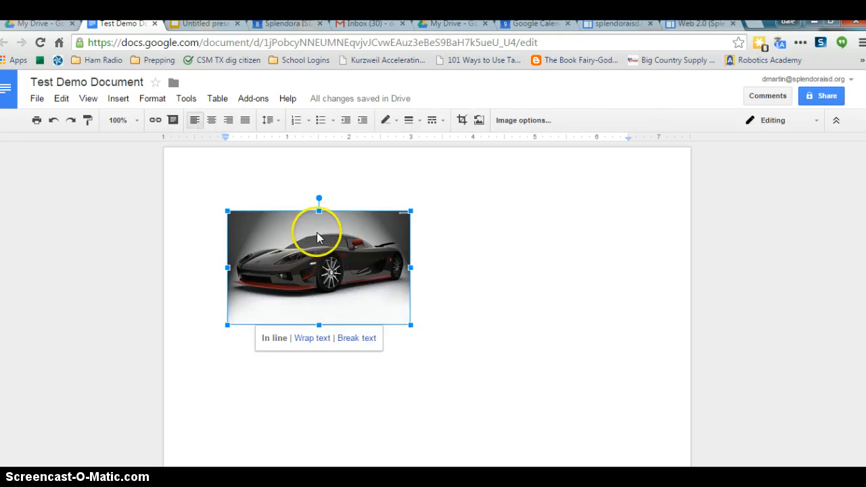
{"action": "right_click", "coordinate": [318, 236]}
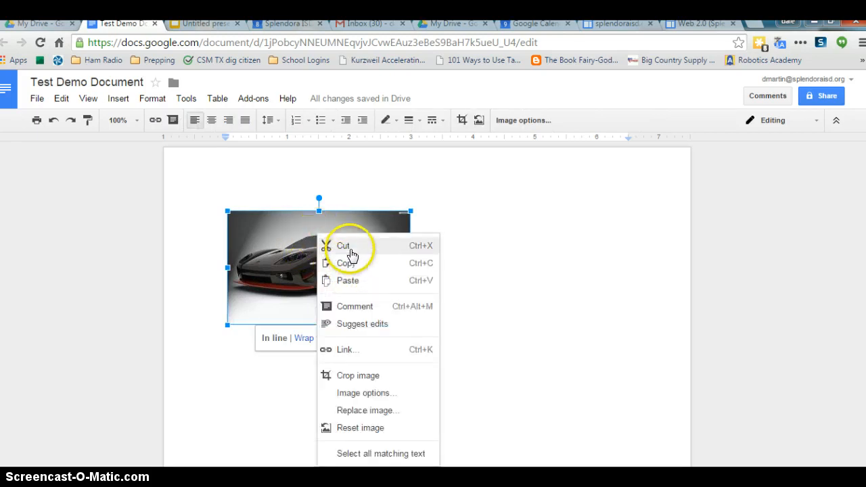
{"action": "left_click", "coordinate": [350, 246]}
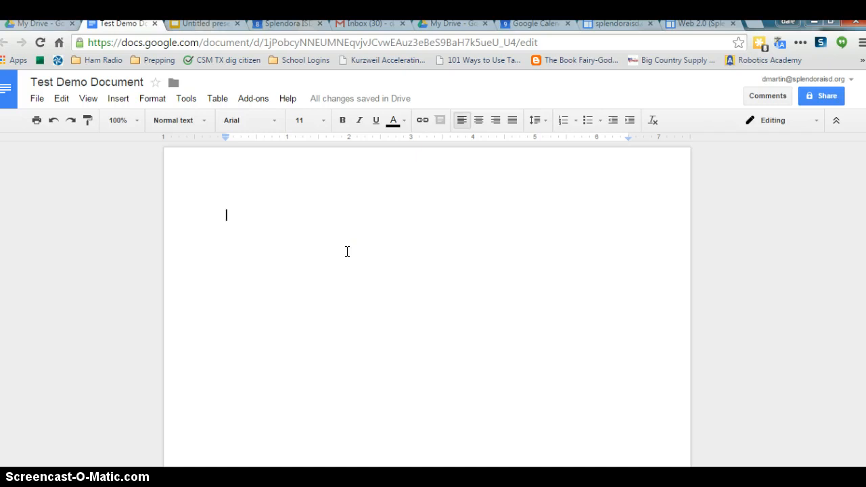
{"action": "left_click", "coordinate": [354, 256]}
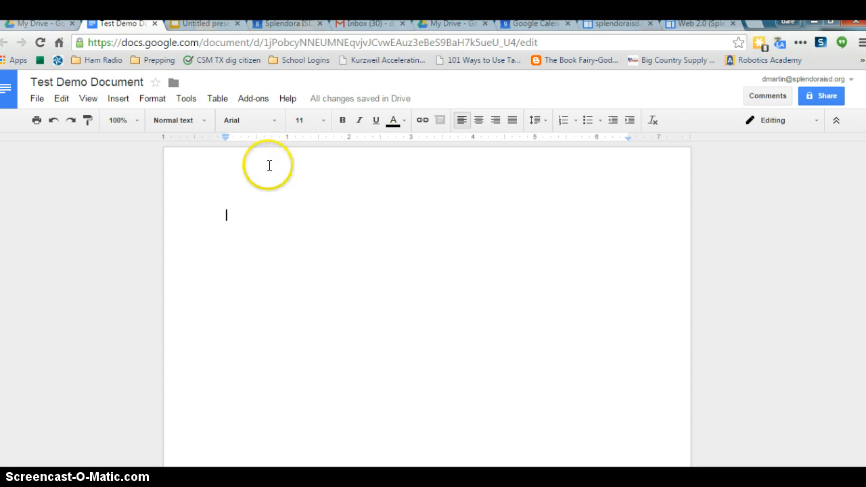
Insert a table with two columns and five rows, and enter Names and Roles as the first-row headings.
{"action": "left_click", "coordinate": [218, 99]}
{"action": "left_click", "coordinate": [232, 120]}
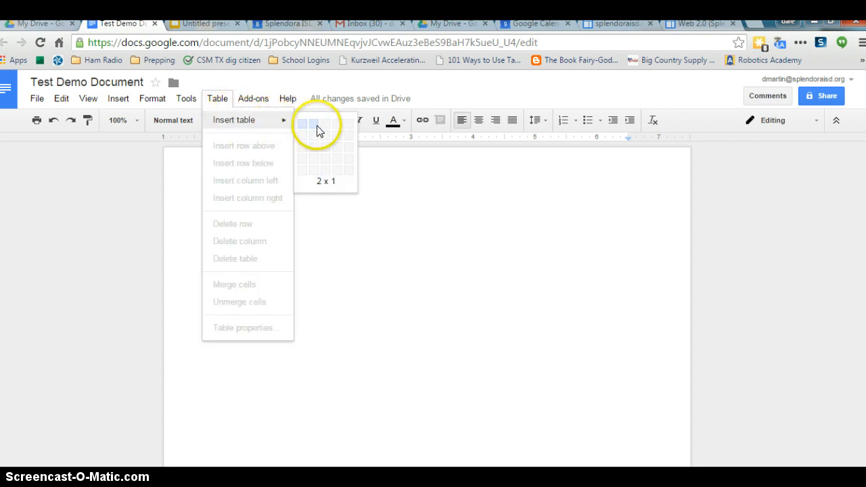
{"action": "left_click", "coordinate": [315, 174]}
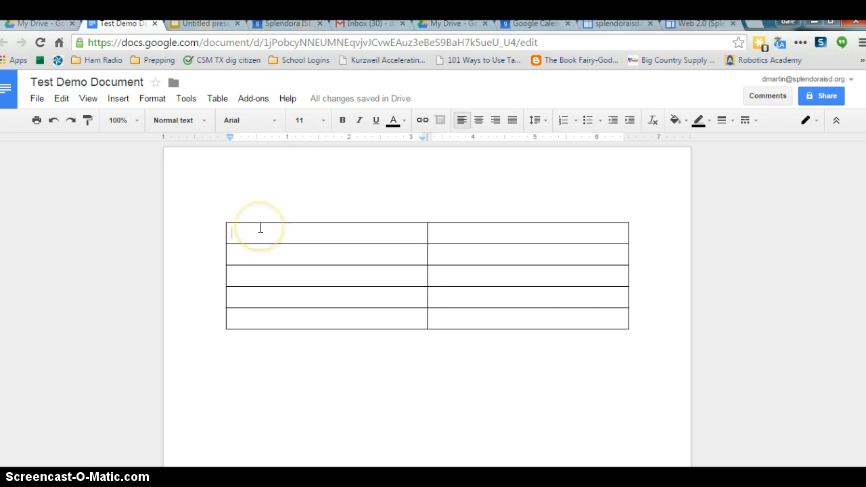
{"action": "type", "text": "Names"}
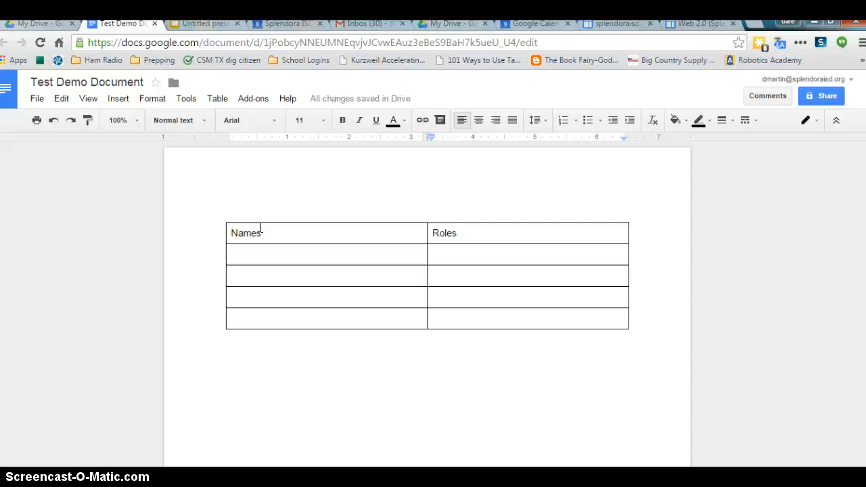
{"action": "left_click", "coordinate": [632, 324]}
{"action": "left_click", "coordinate": [236, 345]}
{"action": "key", "text": "Return"}
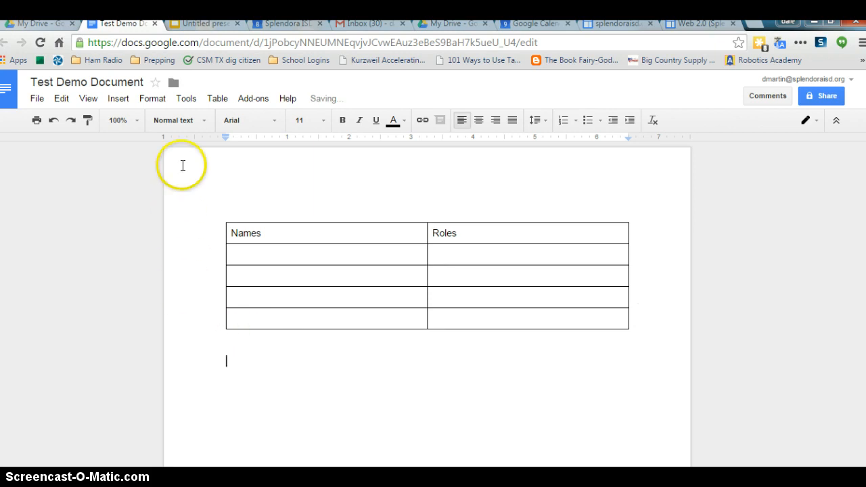
{"action": "left_click", "coordinate": [118, 100]}
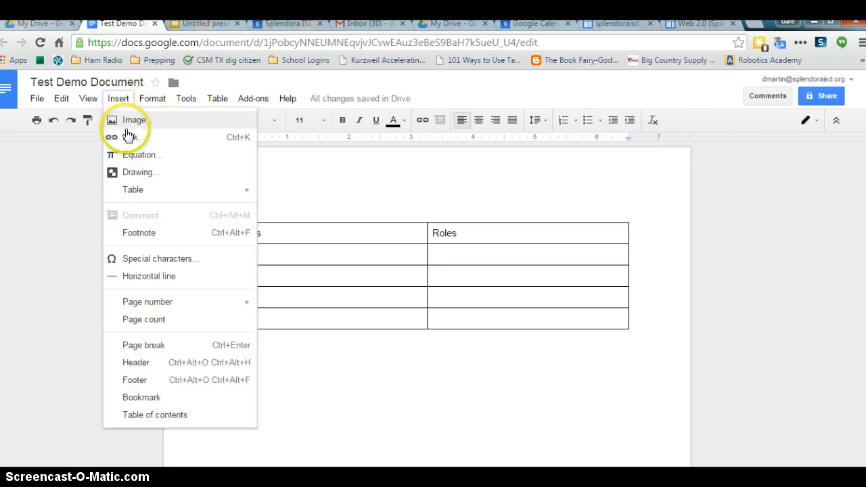
{"action": "left_click", "coordinate": [129, 140]}
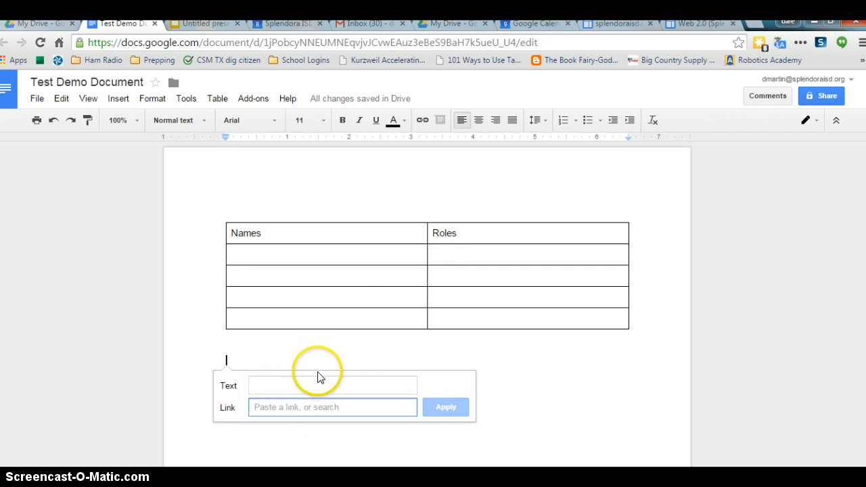
{"action": "left_click", "coordinate": [276, 384]}
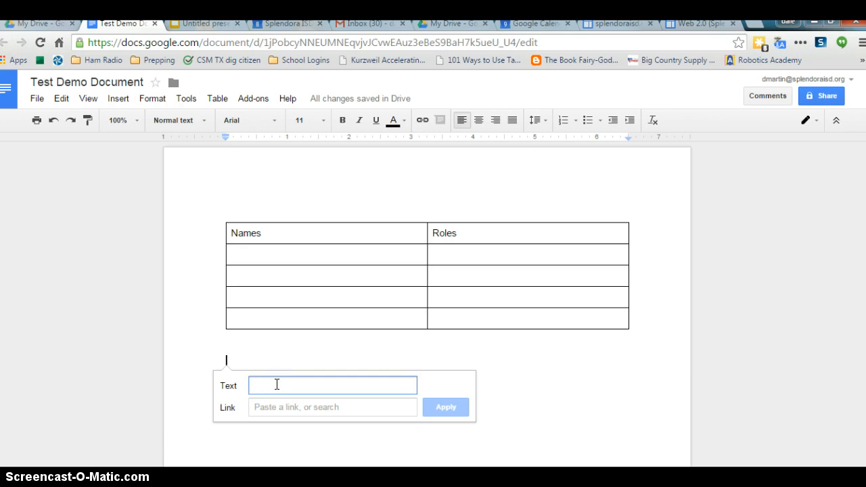
{"action": "type", "text": "Splendora ISD Homepage"}
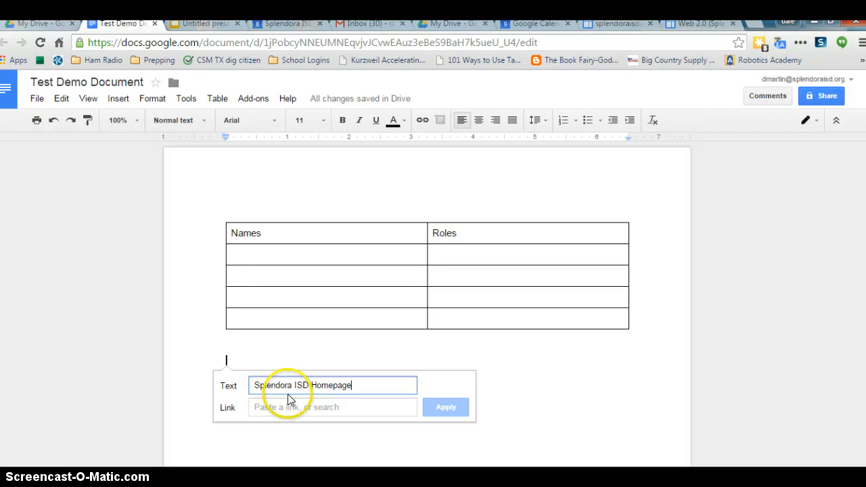
{"action": "left_click", "coordinate": [293, 406]}
{"action": "type", "text": "www.splendora"}
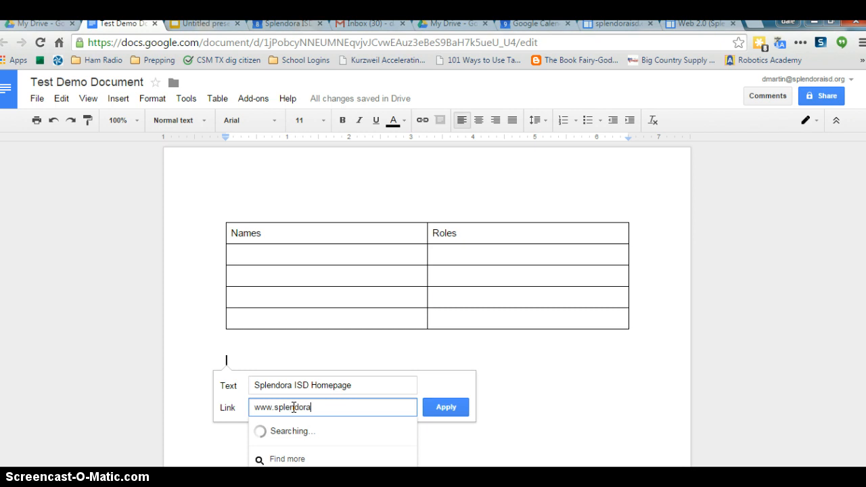
{"action": "type", "text": "isd.org"}
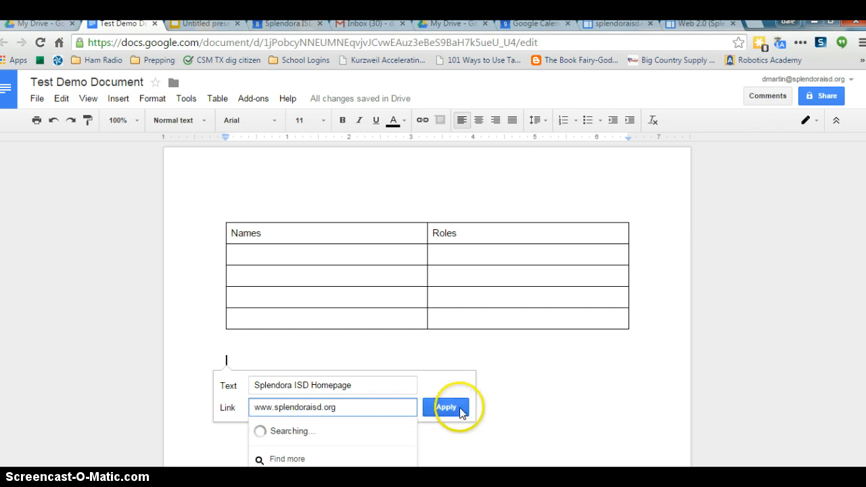
{"action": "left_click", "coordinate": [458, 408]}
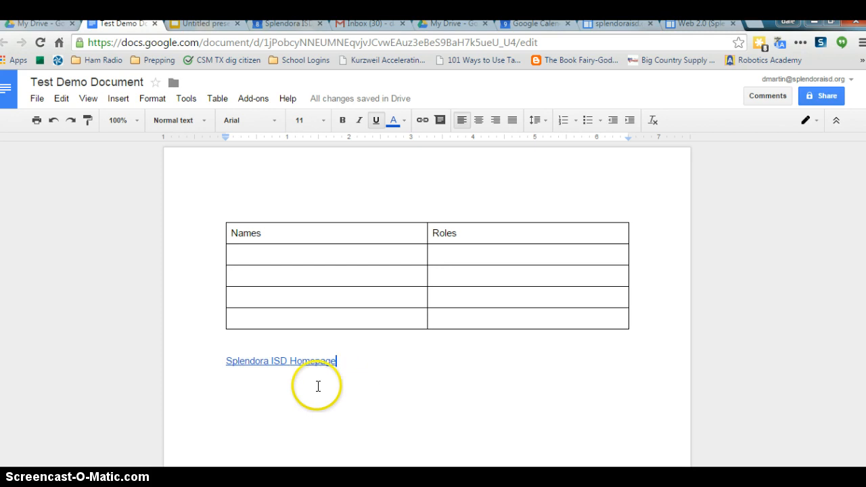
Follow the Splendora ISD Homepage link to view the website it opens, and return to Test Demo Document.
{"action": "left_click", "coordinate": [260, 322]}
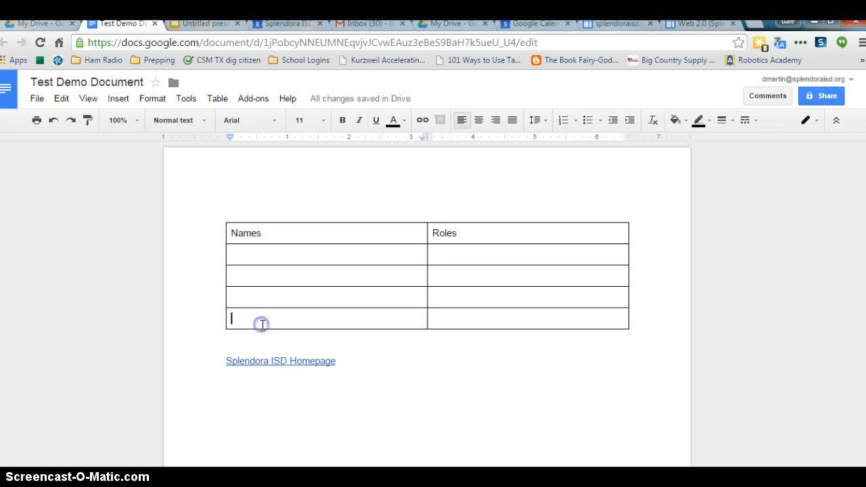
{"action": "double_click", "coordinate": [236, 362]}
{"action": "left_click", "coordinate": [271, 381]}
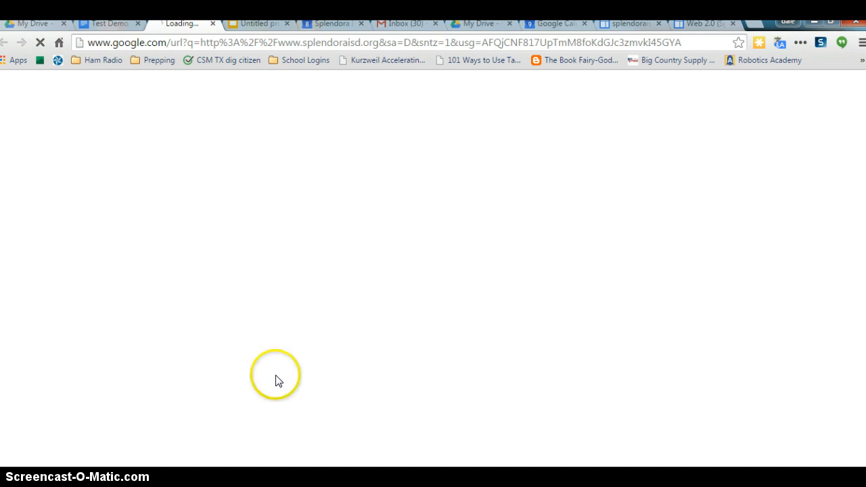
{"action": "left_click", "coordinate": [119, 24]}
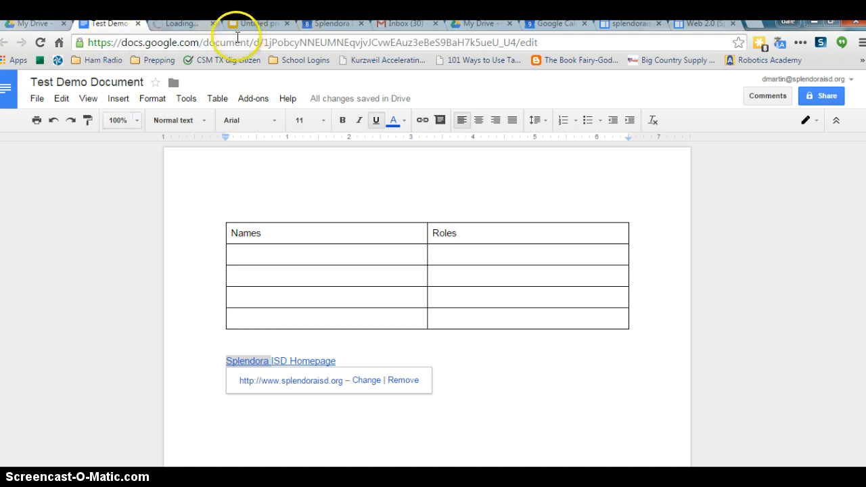
{"action": "left_click", "coordinate": [39, 99]}
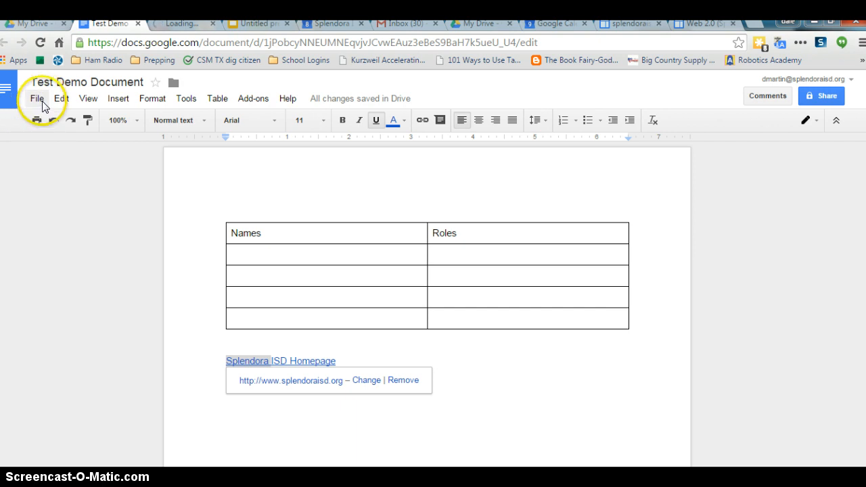
{"action": "left_click", "coordinate": [254, 217]}
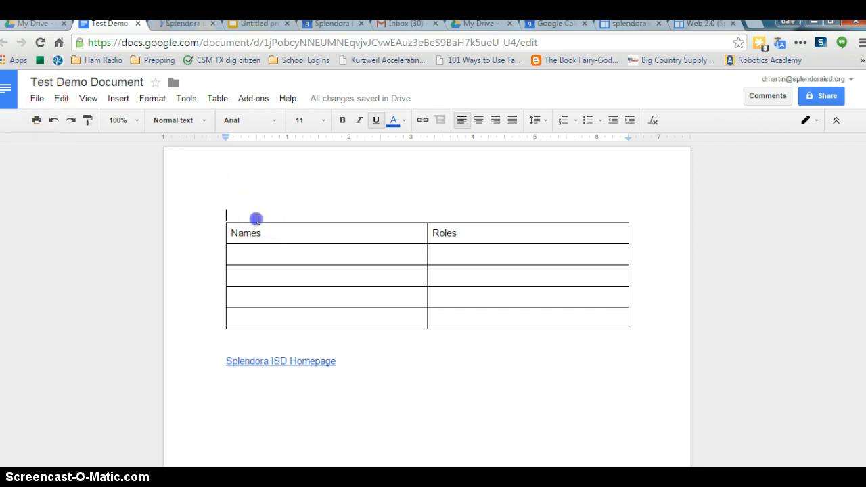
{"action": "left_click", "coordinate": [193, 27]}
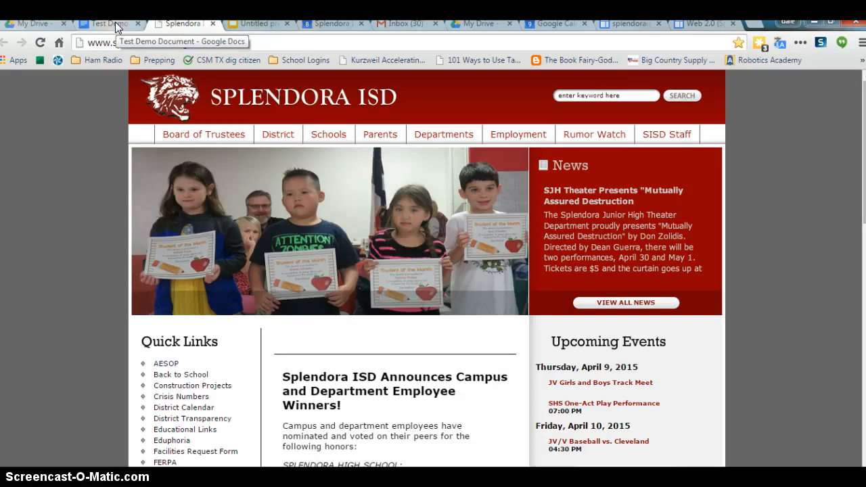
{"action": "left_click", "coordinate": [115, 26]}
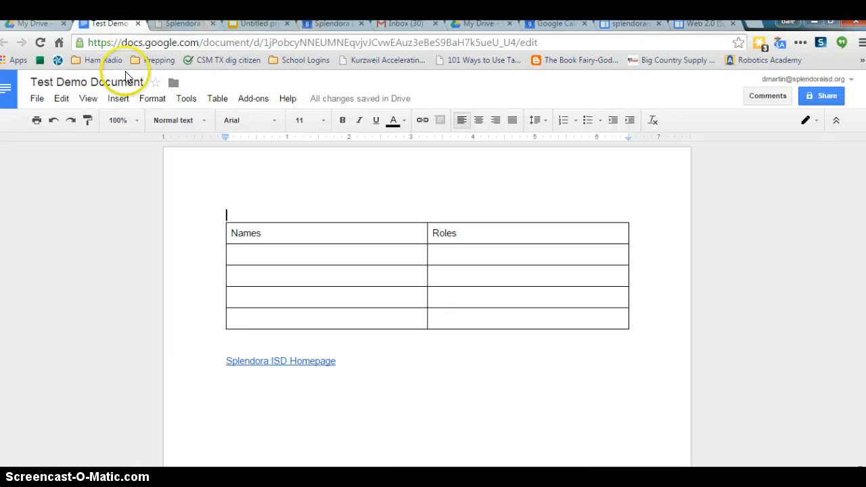
Examine the document's page setup options for orientation, paper size, page color and margins, and close them without changes.
{"action": "left_click", "coordinate": [36, 100]}
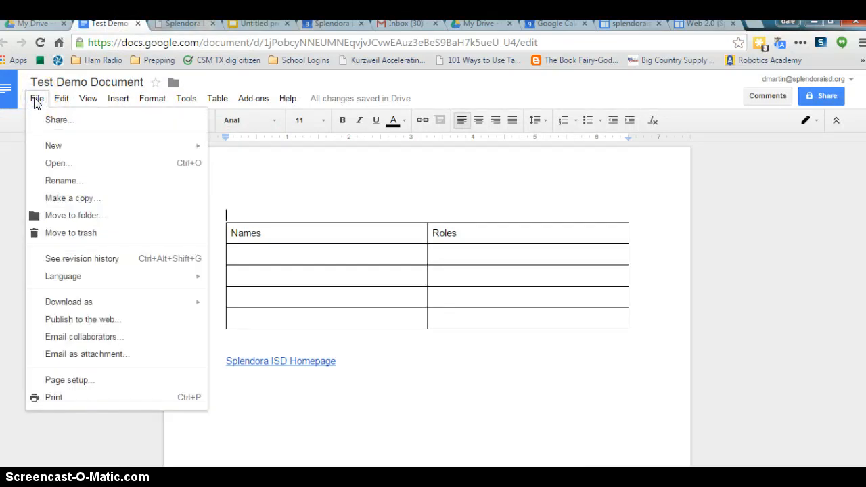
{"action": "left_click", "coordinate": [70, 383]}
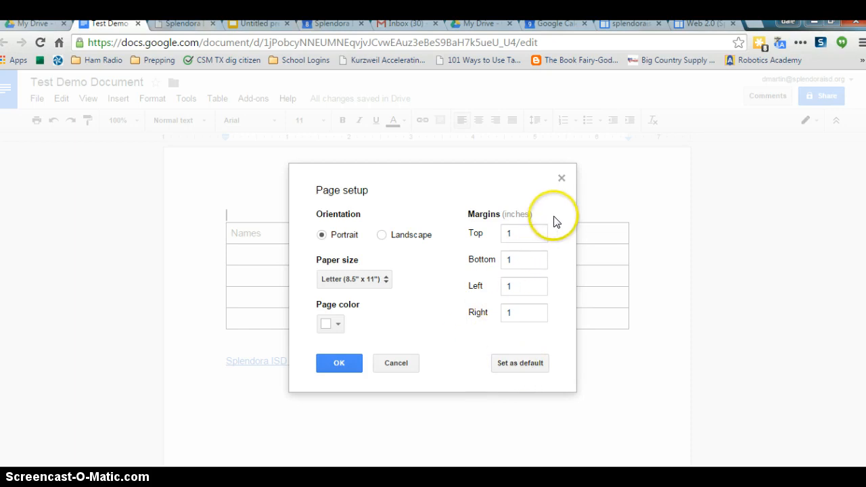
{"action": "left_click", "coordinate": [561, 179]}
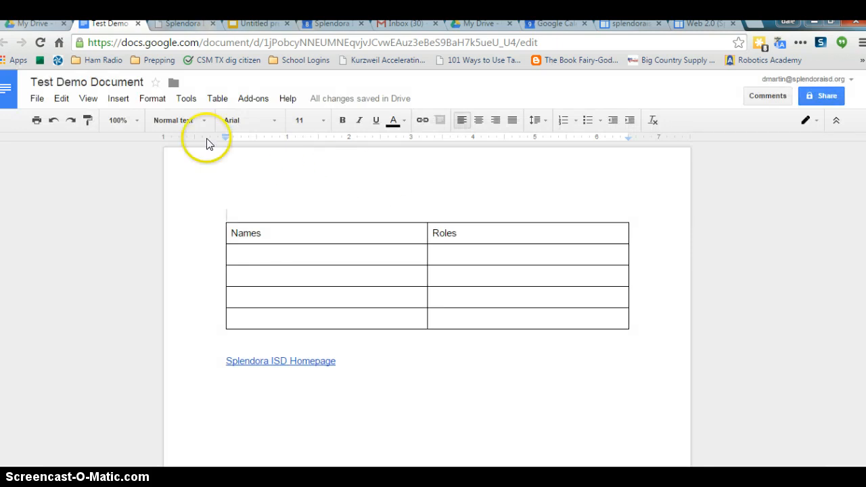
Open the print settings for Test Demo Document and try to print it, reloading the page while the preview loads.
{"action": "left_click", "coordinate": [37, 99]}
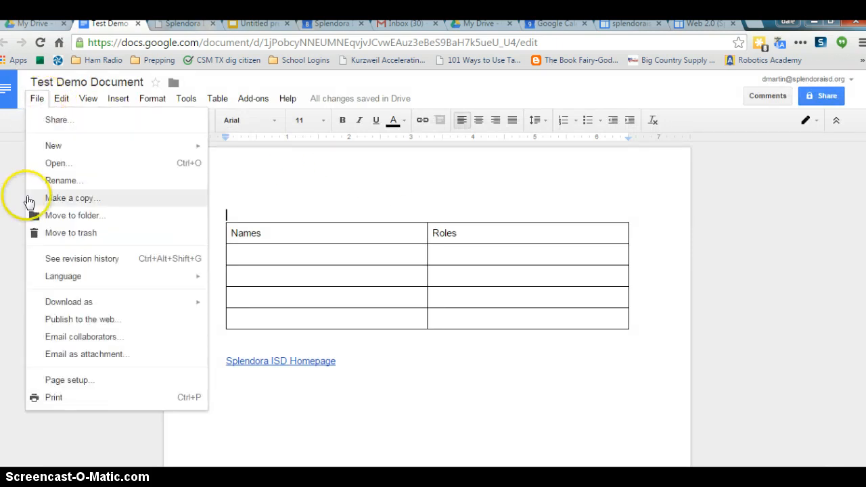
{"action": "left_click", "coordinate": [61, 405]}
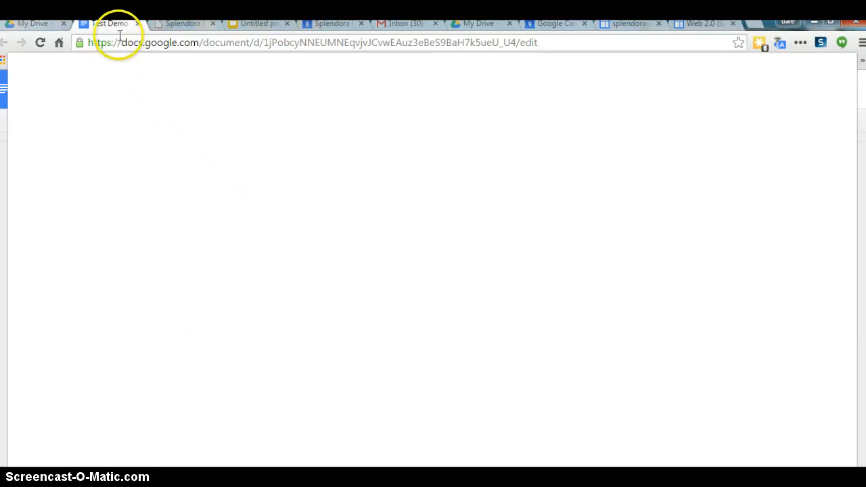
{"action": "left_click", "coordinate": [40, 43]}
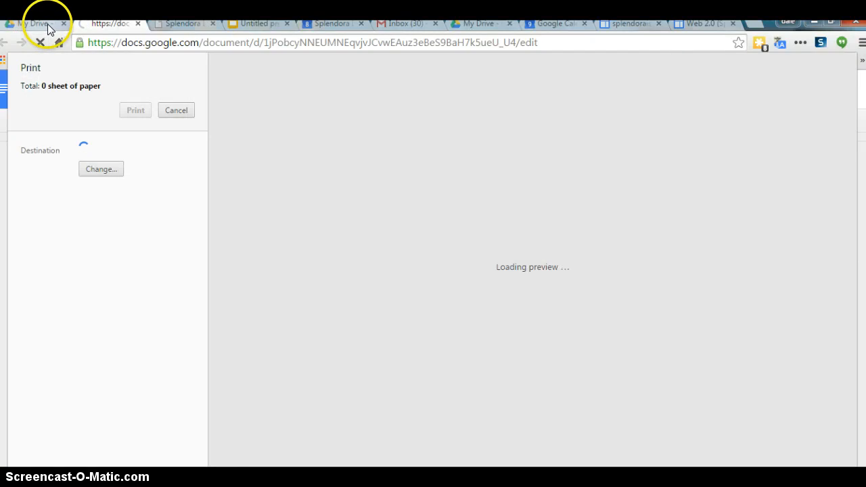
{"action": "left_click", "coordinate": [69, 103]}
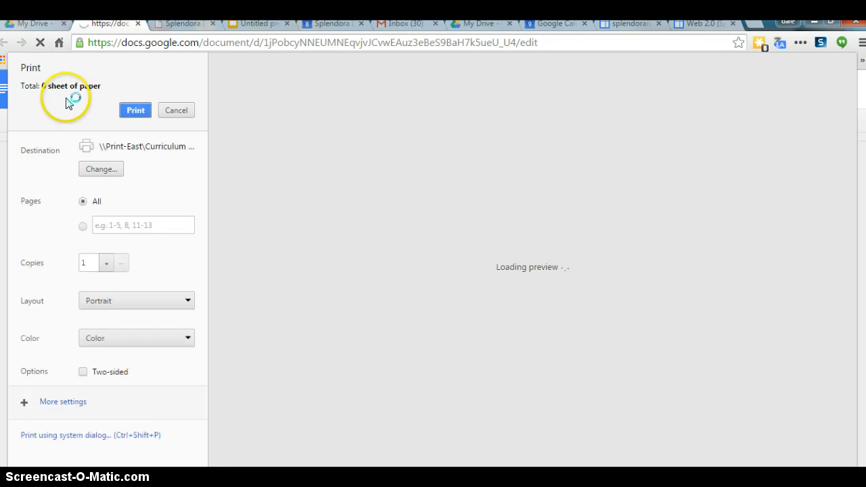
{"action": "left_click", "coordinate": [75, 95]}
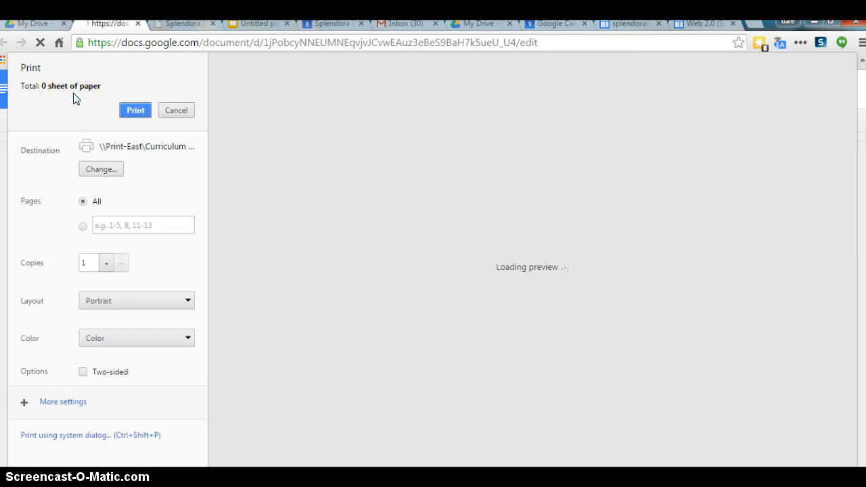
{"action": "left_click", "coordinate": [78, 117]}
{"action": "left_click", "coordinate": [124, 117]}
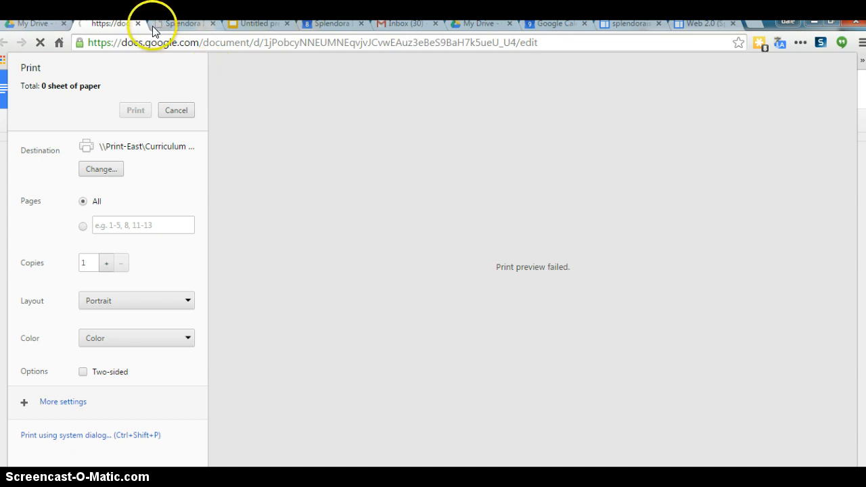
Close the browser tab holding Test Demo Document and its print preview, and return to the My Drive file list.
{"action": "left_click", "coordinate": [40, 42]}
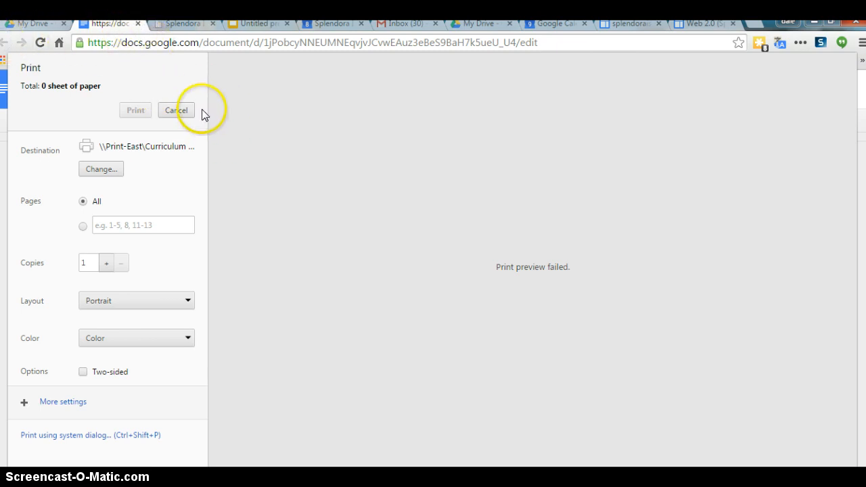
{"action": "left_click", "coordinate": [136, 25]}
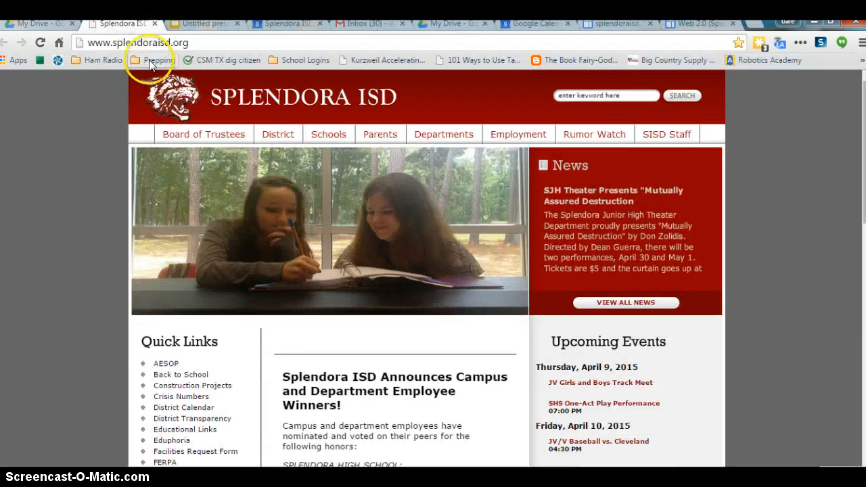
{"action": "left_click", "coordinate": [41, 22]}
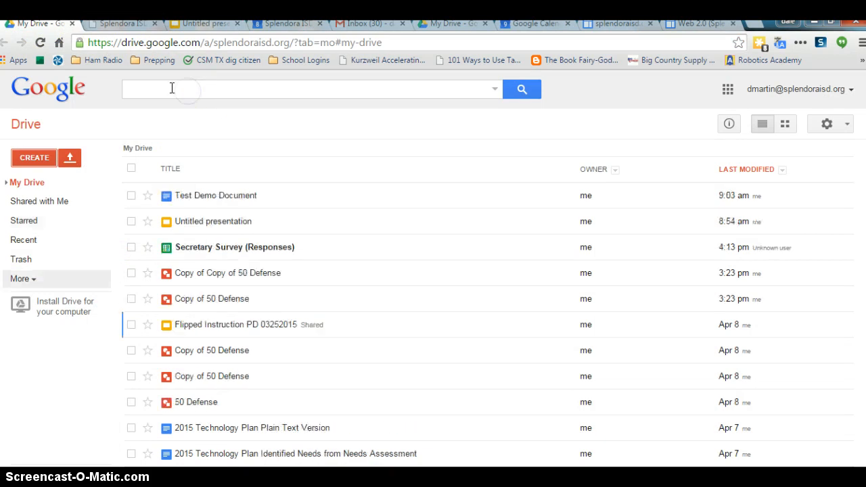
Open Test Demo Document from the My Drive list and place the cursor after the Splendora ISD Homepage link.
{"action": "left_click", "coordinate": [136, 88]}
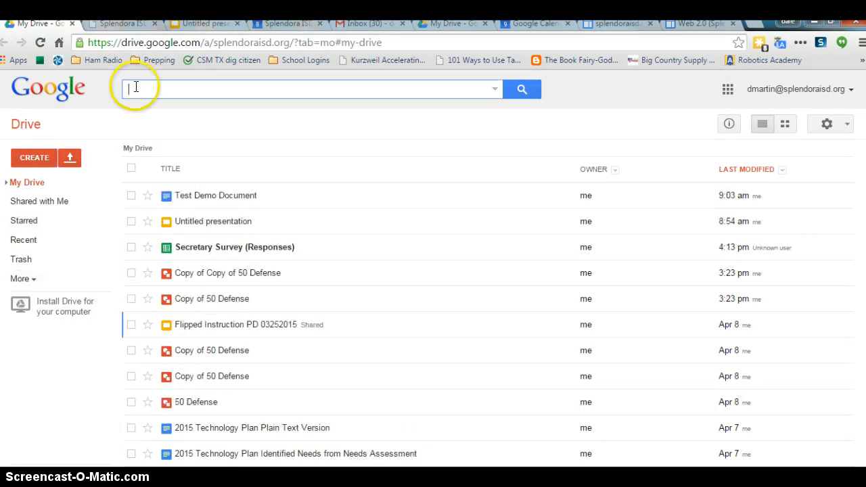
{"action": "left_click", "coordinate": [209, 196]}
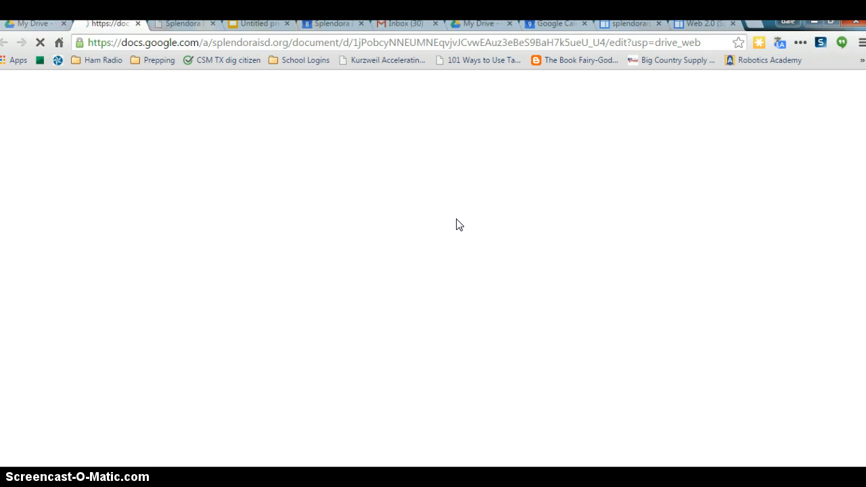
{"action": "left_click", "coordinate": [471, 223]}
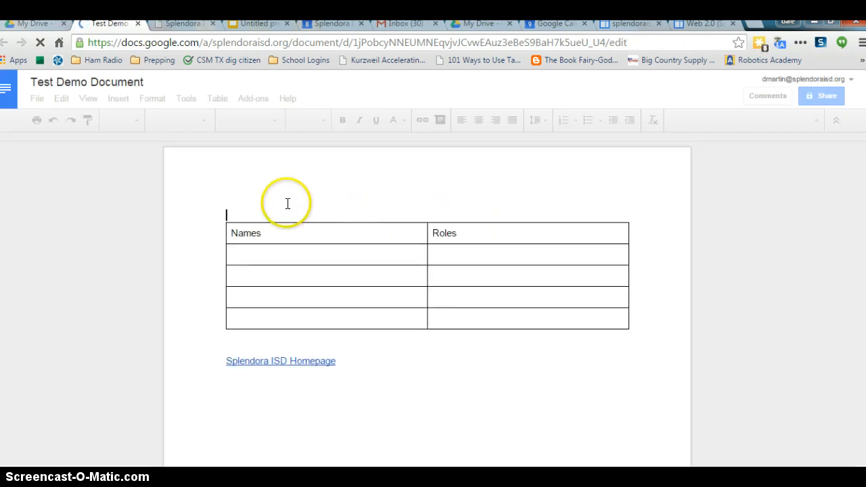
{"action": "left_click", "coordinate": [352, 364]}
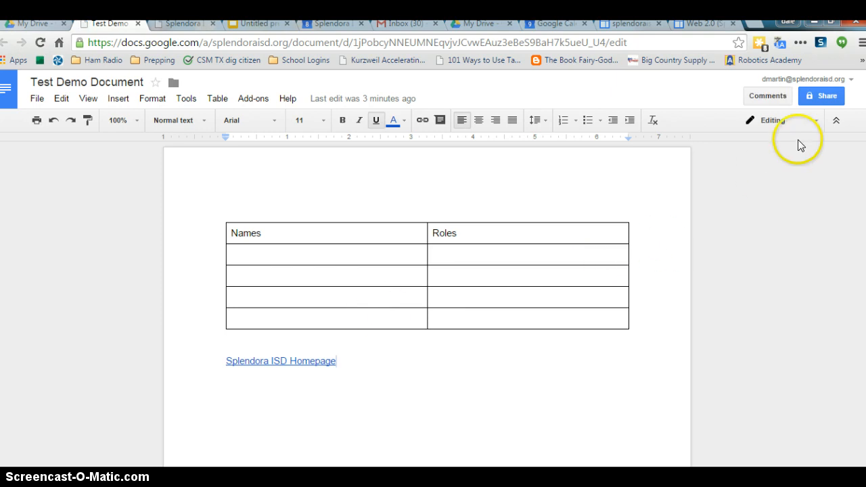
Examine the document's sharing options, including the edit, comment and view permission levels, and close them without adding anyone.
{"action": "left_click", "coordinate": [821, 98]}
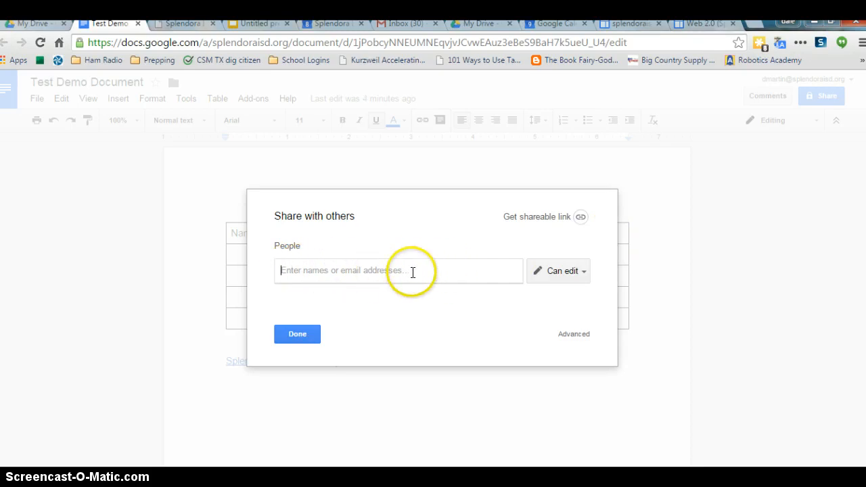
{"action": "left_click", "coordinate": [558, 274]}
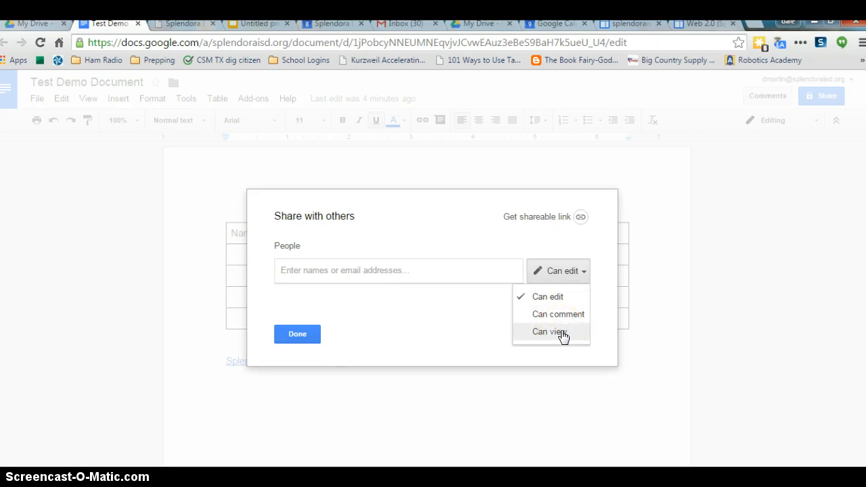
{"action": "left_click", "coordinate": [300, 336]}
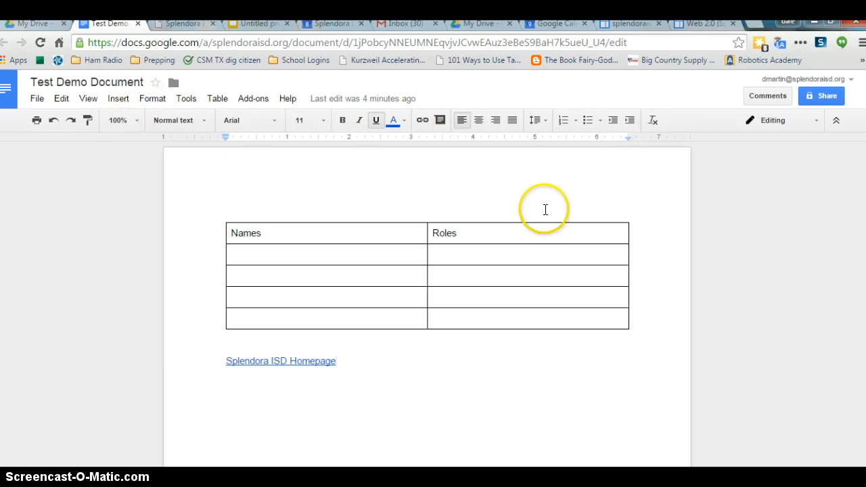
Try to clear the formatting of the Splendora ISD Homepage link text below the table, and reselect the text.
{"action": "left_click", "coordinate": [341, 362]}
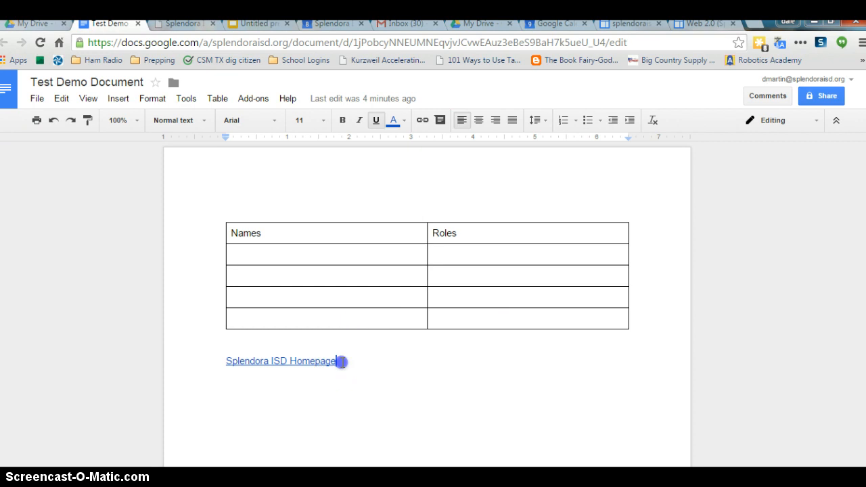
{"action": "left_click_drag", "start_coordinate": [342, 362], "coordinate": [220, 355]}
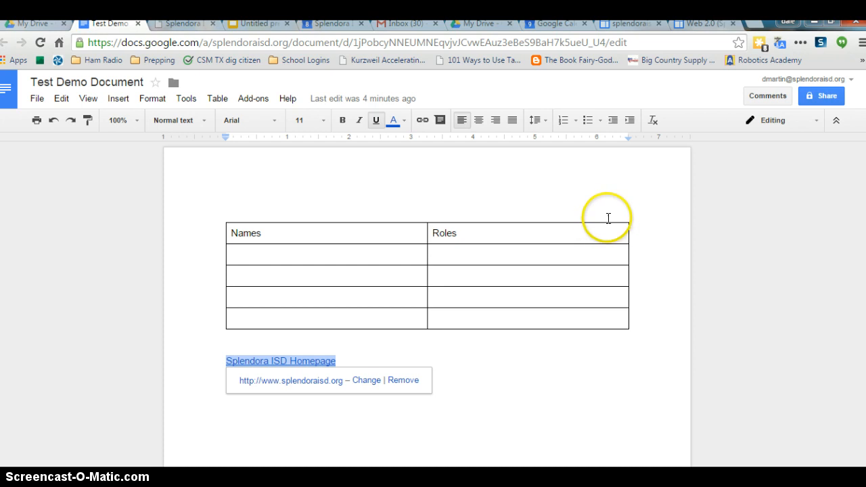
{"action": "left_click", "coordinate": [655, 120]}
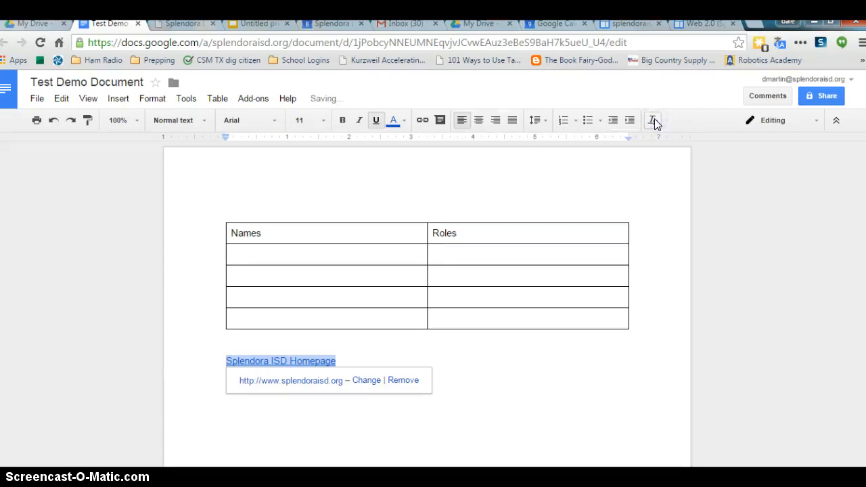
{"action": "left_click", "coordinate": [556, 305]}
{"action": "left_click", "coordinate": [493, 410]}
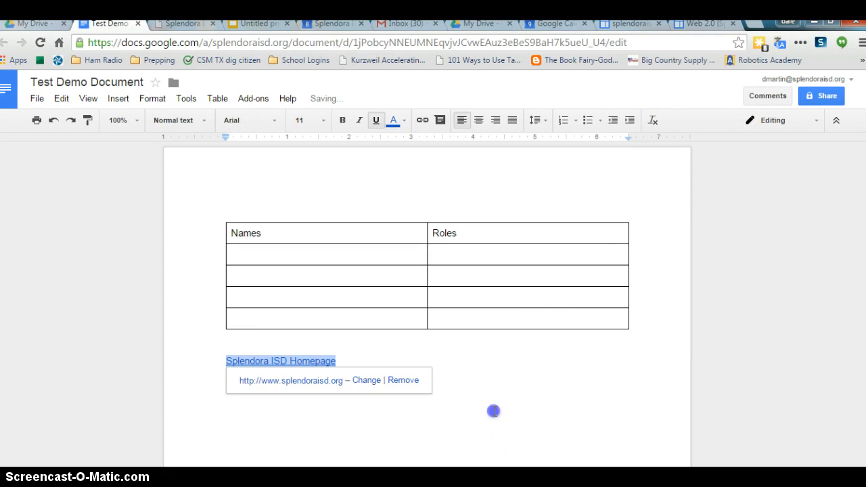
{"action": "left_click", "coordinate": [315, 361]}
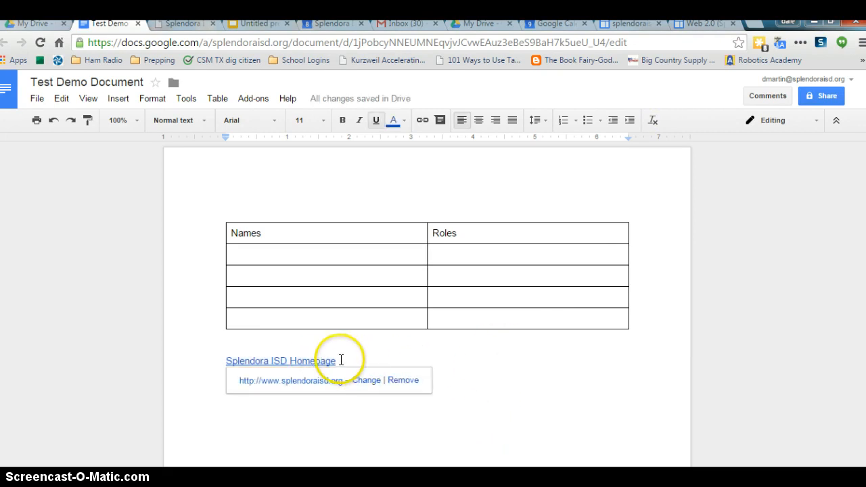
{"action": "left_click", "coordinate": [336, 360]}
{"action": "left_click_drag", "start_coordinate": [326, 360], "coordinate": [209, 356]}
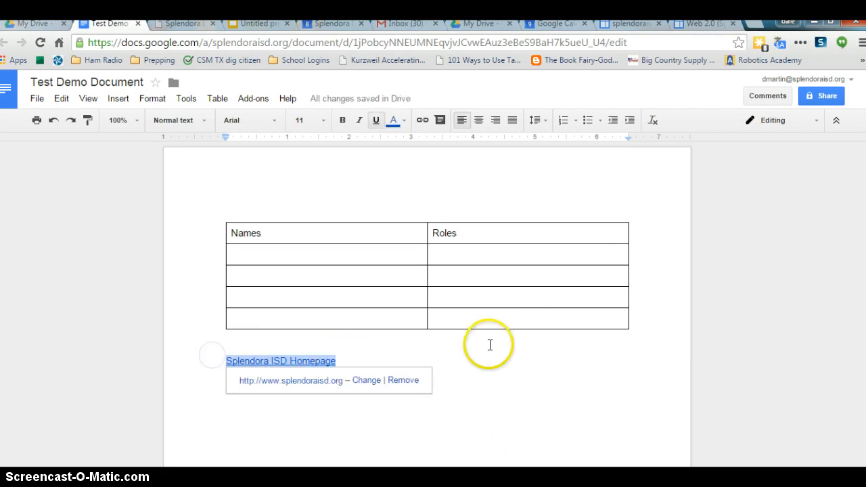
Format the Names and Roles headings in the table's first row as bold, italic and red.
{"action": "left_click_drag", "start_coordinate": [226, 229], "coordinate": [462, 234]}
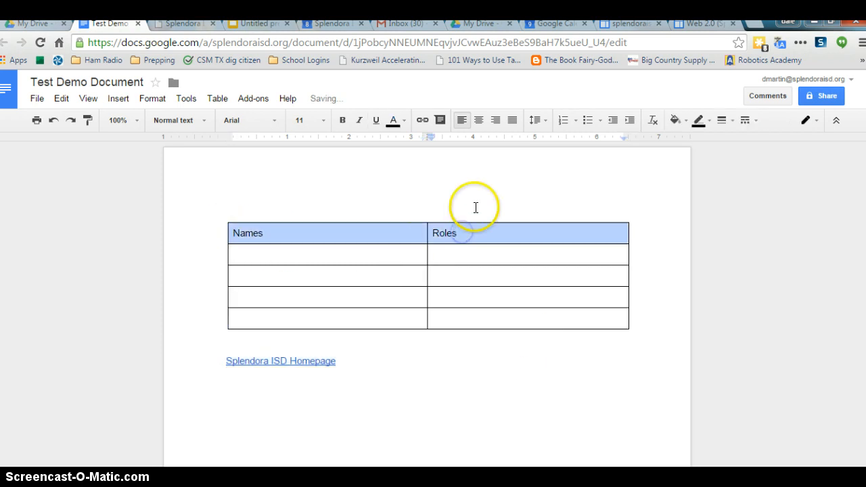
{"action": "left_click", "coordinate": [342, 120]}
{"action": "left_click", "coordinate": [359, 120]}
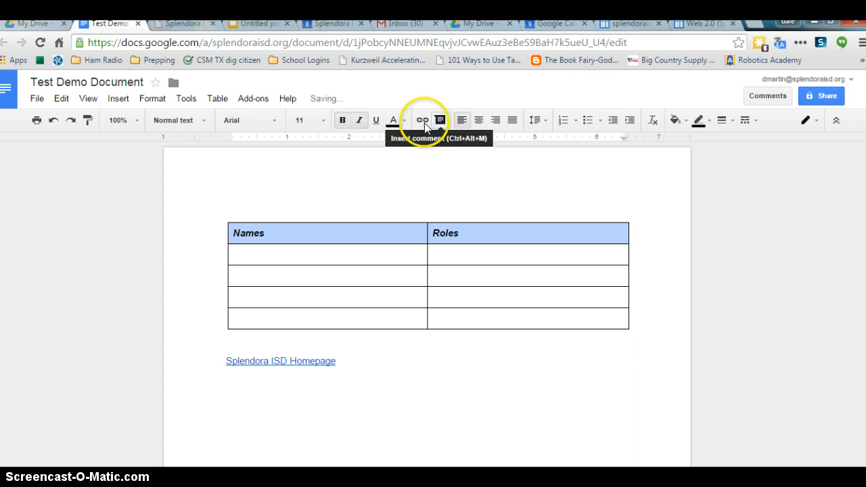
{"action": "left_click", "coordinate": [406, 122]}
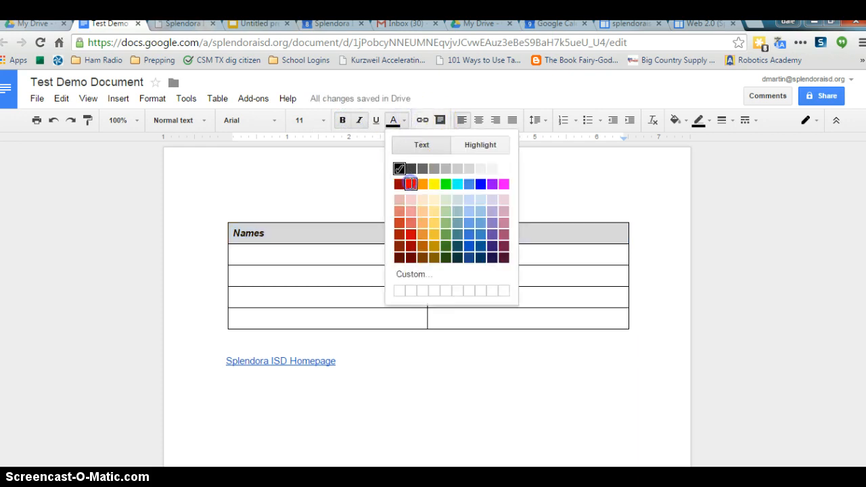
{"action": "left_click", "coordinate": [410, 184]}
{"action": "left_click", "coordinate": [463, 270]}
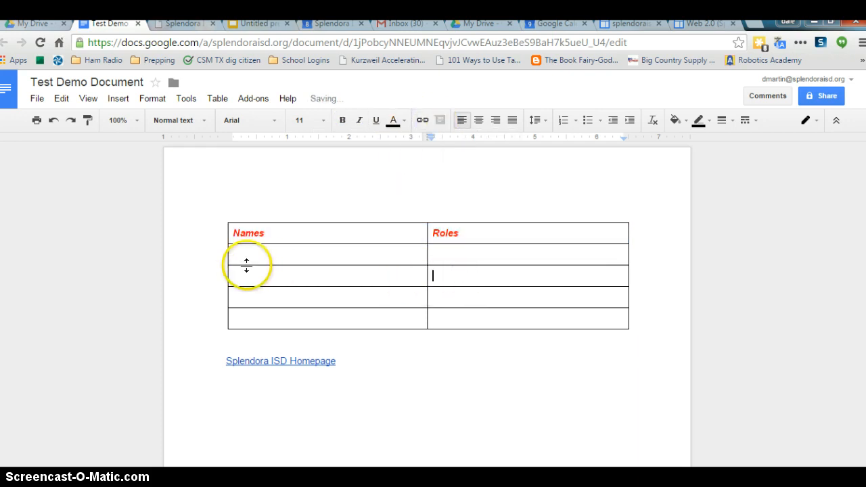
Clear all formatting from the Names and Roles headings in the table's first row.
{"action": "mouse_move", "coordinate": [228, 232]}
{"action": "left_mouse_down"}
{"action": "mouse_move", "coordinate": [284, 232]}
{"action": "mouse_move", "coordinate": [229, 231]}
{"action": "left_mouse_up"}
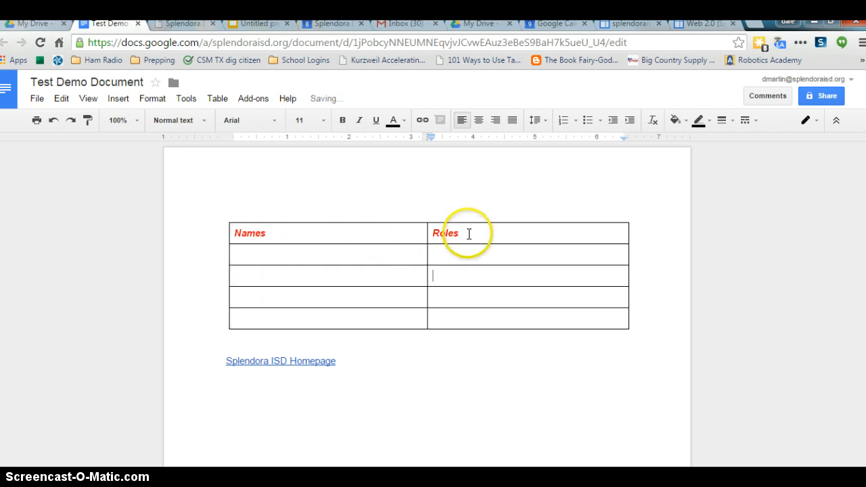
{"action": "left_click_drag", "start_coordinate": [467, 232], "coordinate": [286, 233]}
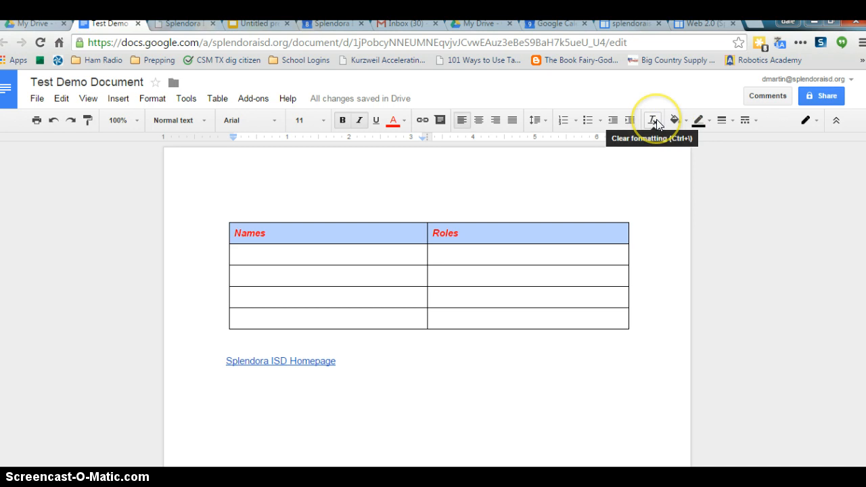
{"action": "left_click", "coordinate": [654, 120]}
{"action": "left_click", "coordinate": [650, 279]}
{"action": "left_click_drag", "start_coordinate": [666, 278], "coordinate": [671, 277]}
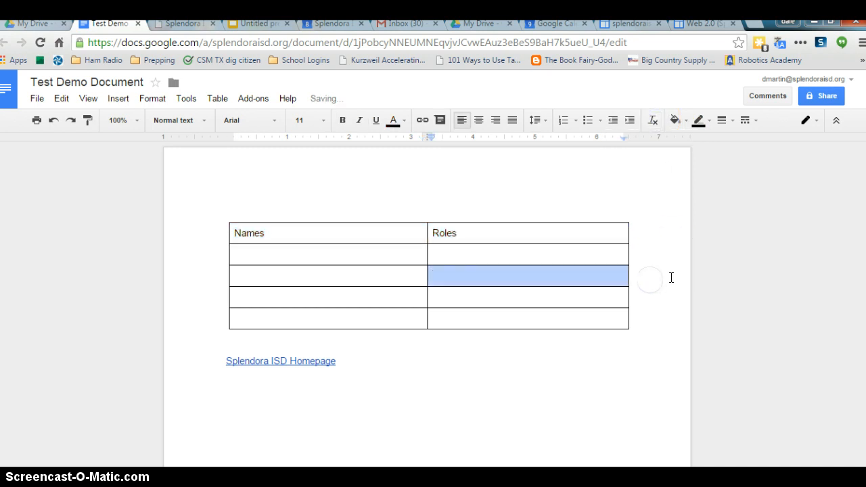